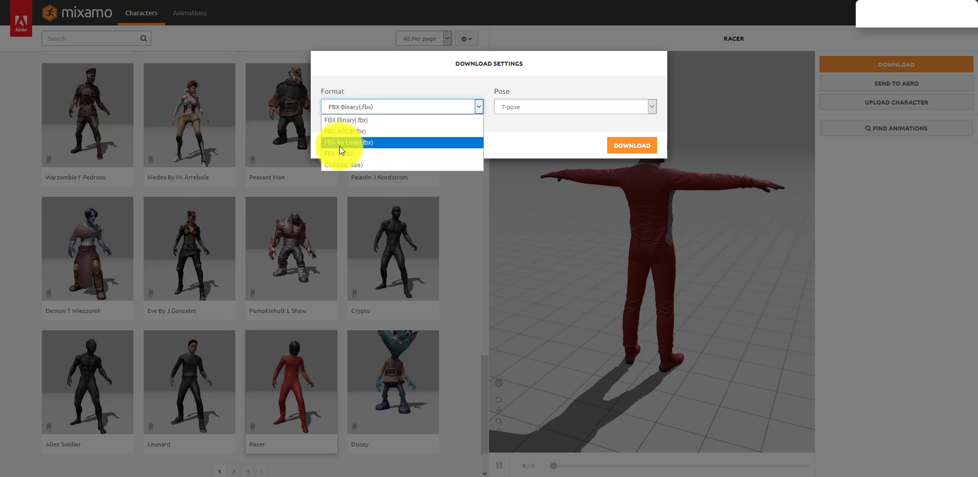
- Choose FBX for Unity (.fbx) as the Racer's T-pose download format and cancel the download settings
{"action": "left_click", "coordinate": [352, 144]}
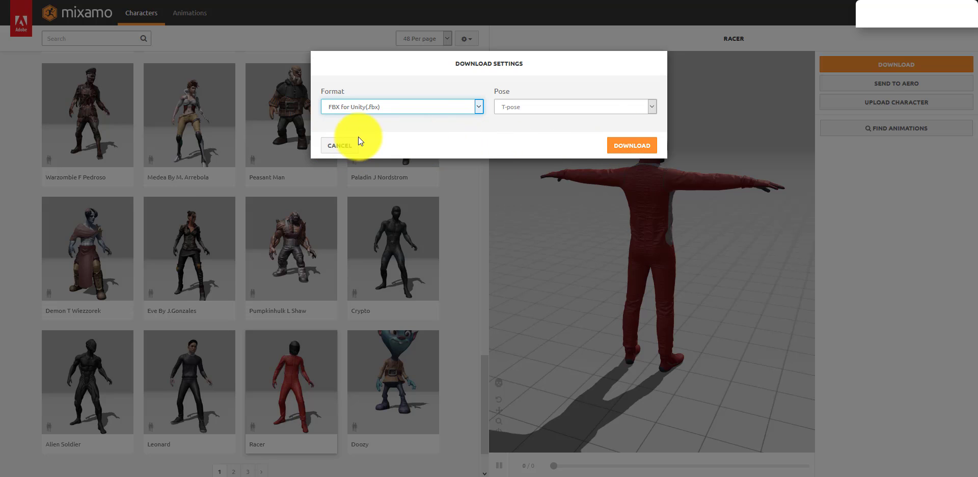
{"action": "left_click", "coordinate": [346, 148]}
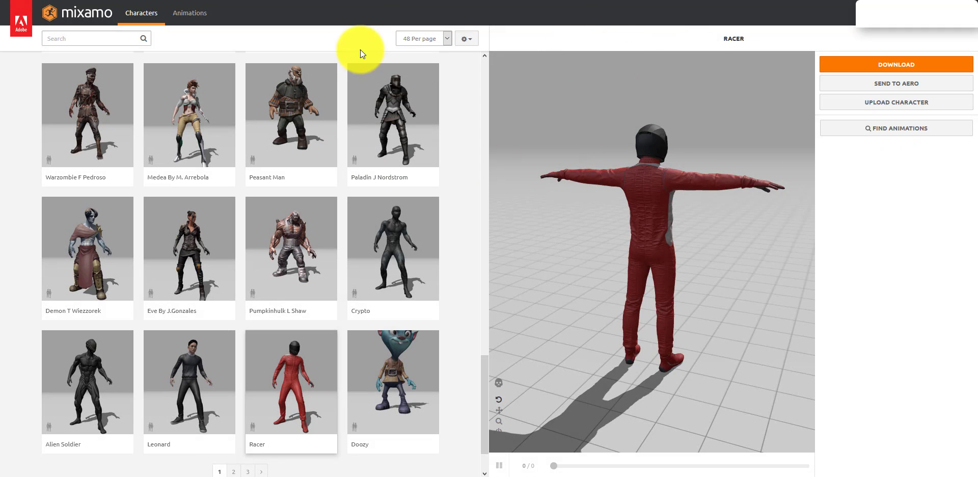
- Search the animations for "run" and apply a Running animation to the Racer with In Place enabled
{"action": "left_click", "coordinate": [195, 23]}
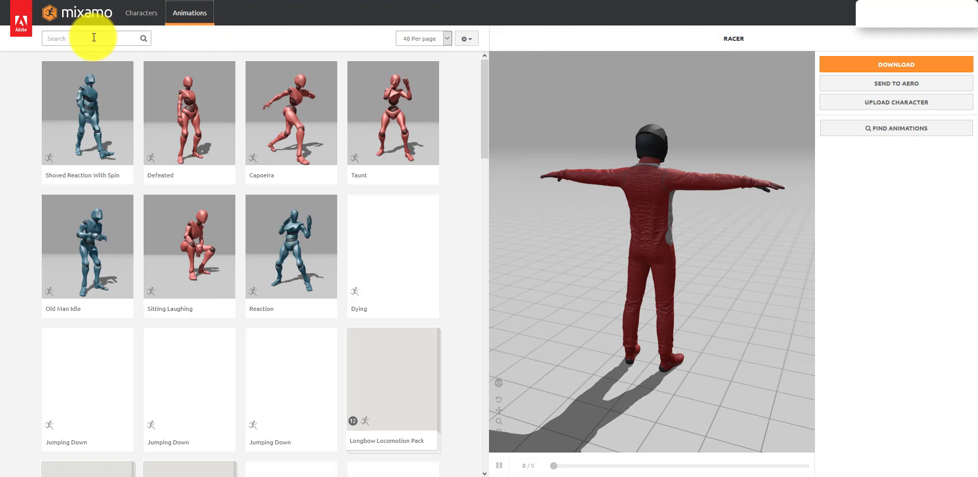
{"action": "left_click", "coordinate": [92, 37]}
{"action": "type", "text": "run"}
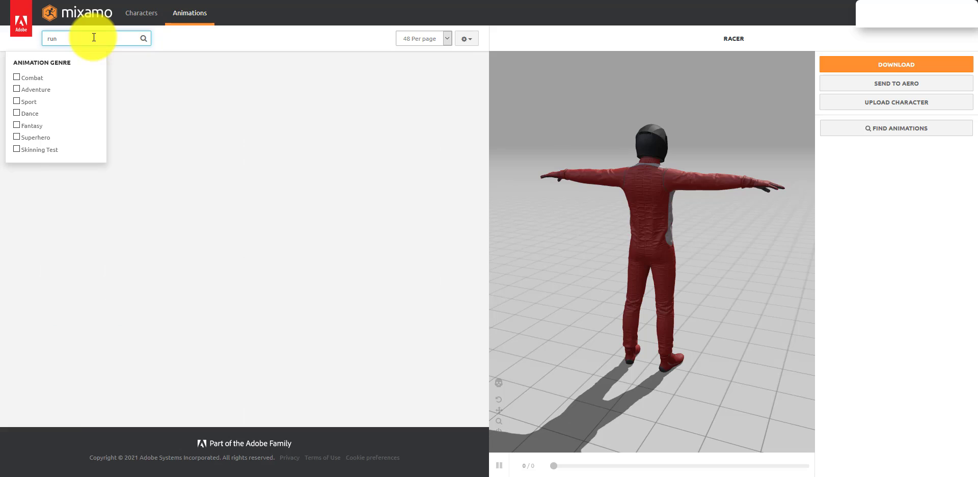
{"action": "left_click", "coordinate": [273, 275]}
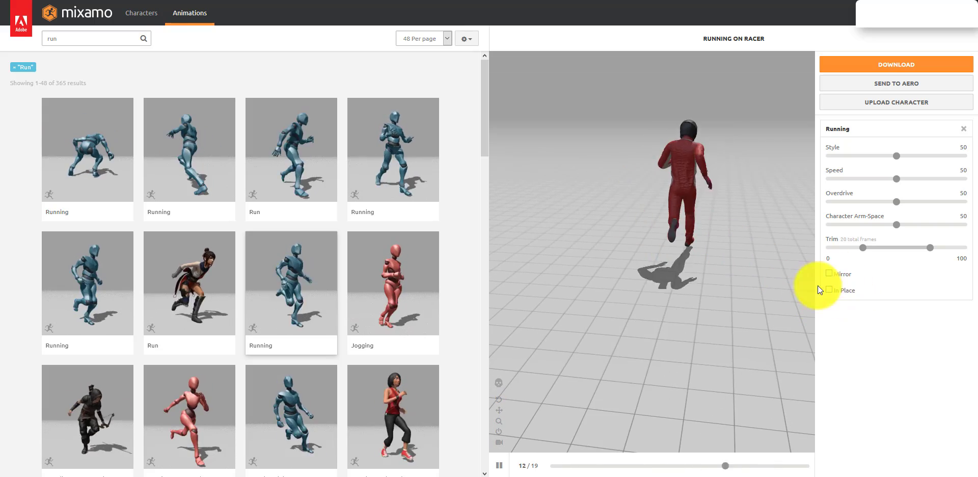
{"action": "left_click", "coordinate": [829, 290]}
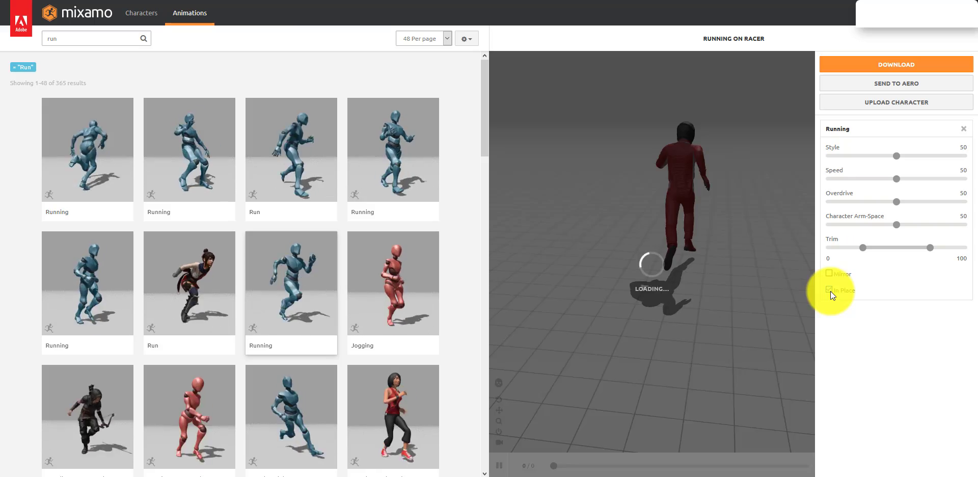
{"action": "left_click_drag", "start_coordinate": [742, 280], "coordinate": [616, 272]}
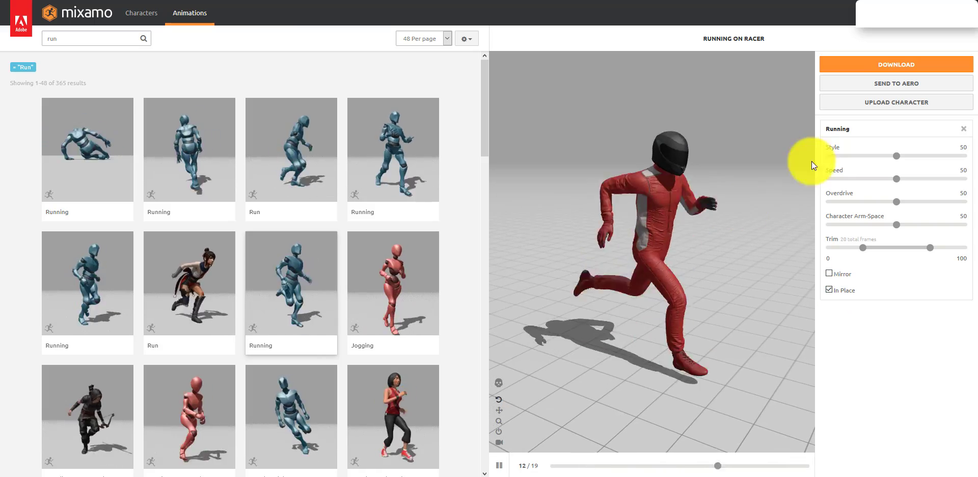
- Set the download format of the Running animation to FBX for Unity (.fbx)
{"action": "left_click", "coordinate": [846, 66]}
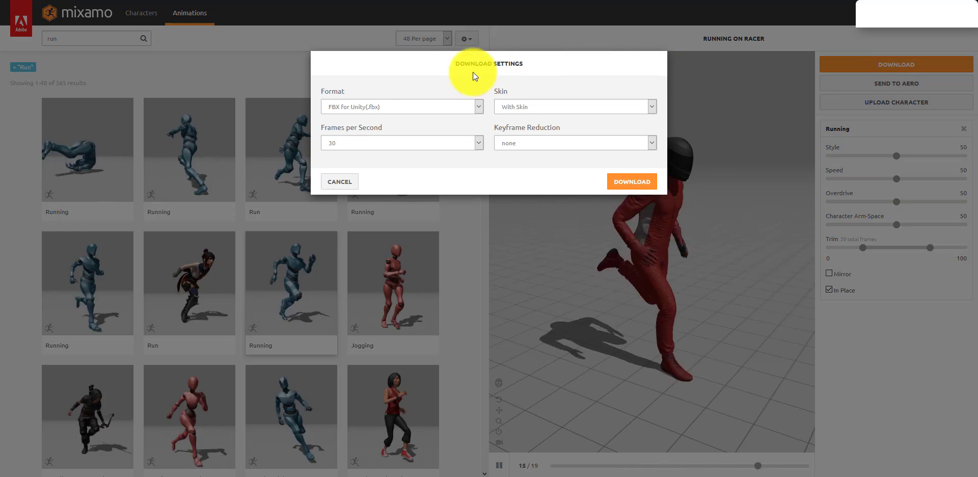
{"action": "left_click", "coordinate": [421, 106]}
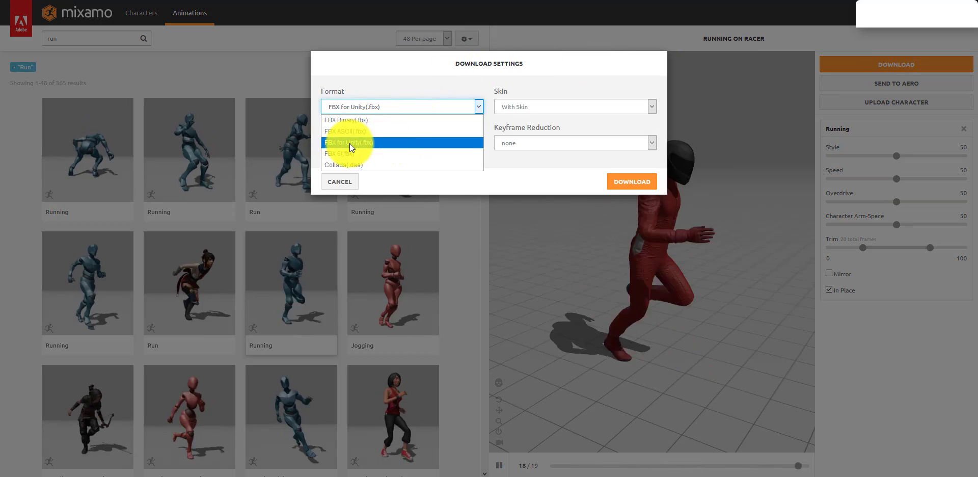
{"action": "left_click", "coordinate": [353, 143]}
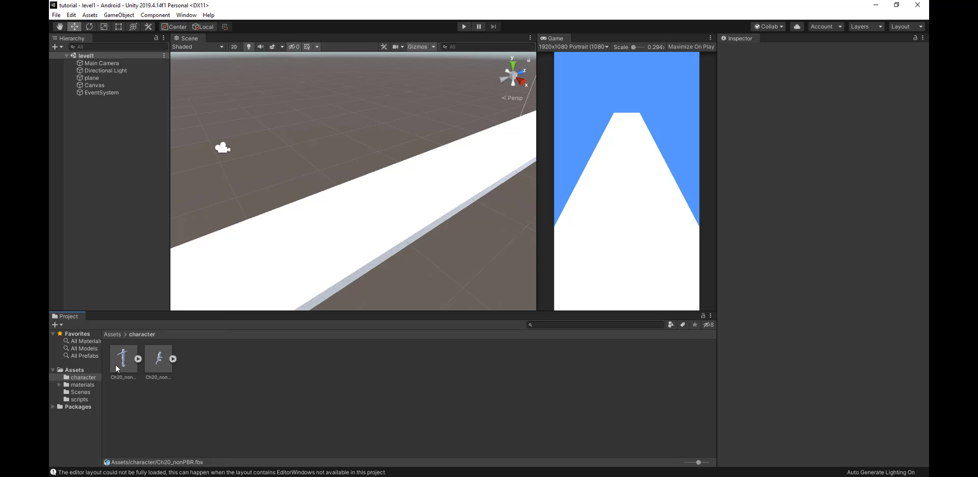
- In Unity, place the T-pose model Ch20_nonPBR from the character folder onto the plane and set its X position to 0
{"action": "left_click_drag", "start_coordinate": [118, 363], "coordinate": [359, 212]}
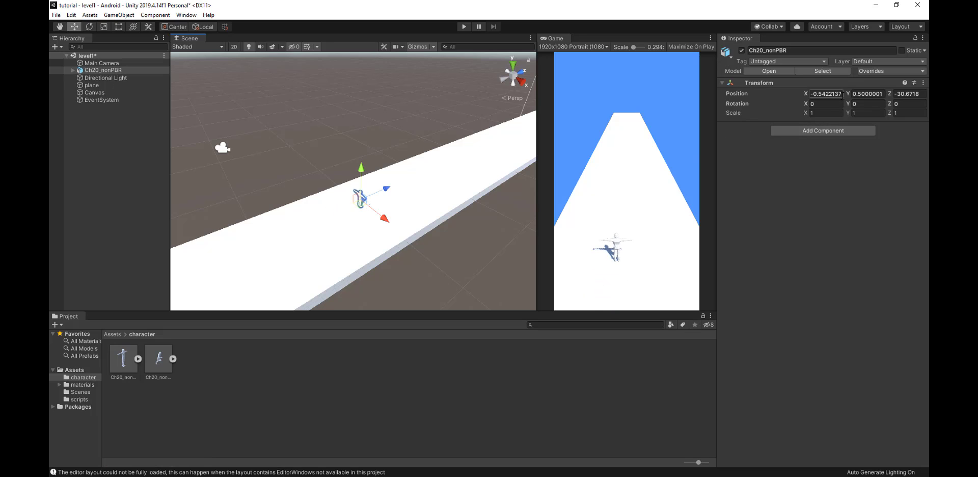
{"action": "left_click", "coordinate": [842, 95]}
{"action": "type", "text": "0"}
{"action": "right_click_drag", "start_coordinate": [427, 245], "coordinate": [406, 207]}
{"action": "key", "text": "w"}
{"action": "key", "text": "d"}
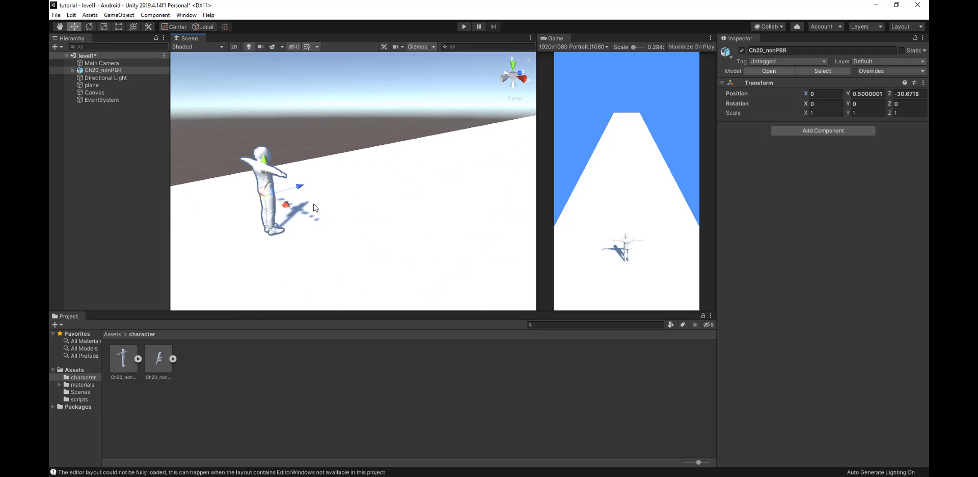
{"action": "key", "text": "d"}
{"action": "right_click_drag", "start_coordinate": [315, 208], "coordinate": [277, 220]}
{"action": "key", "text": "a"}
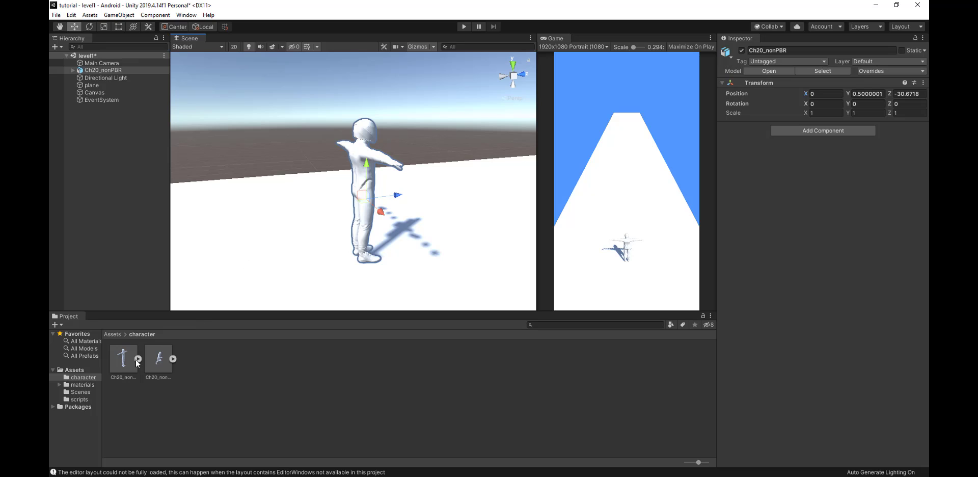
- Extract the textures of the Ch20_nonPBR model into the Assets/character folder and fix its normal map setting
{"action": "left_click", "coordinate": [117, 363]}
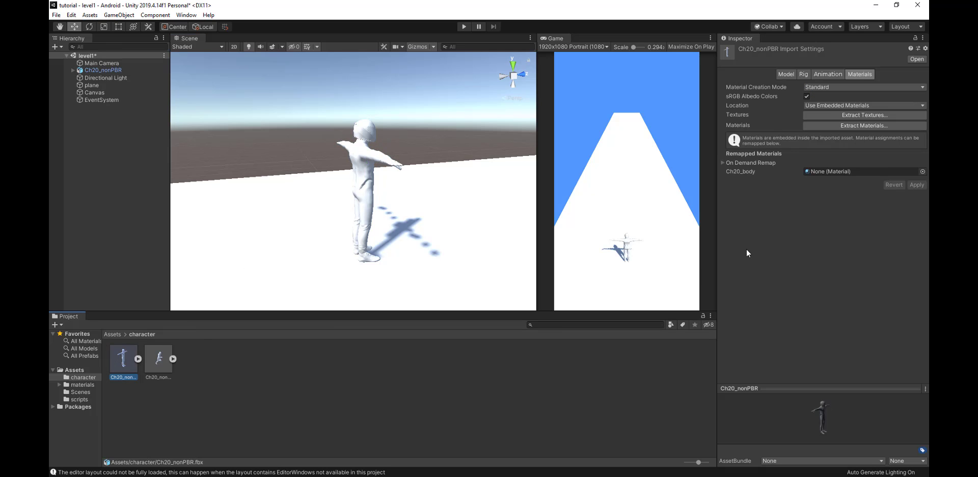
{"action": "left_click", "coordinate": [862, 115]}
{"action": "left_click_drag", "start_coordinate": [321, 31], "coordinate": [326, 51]}
{"action": "left_click", "coordinate": [325, 61]}
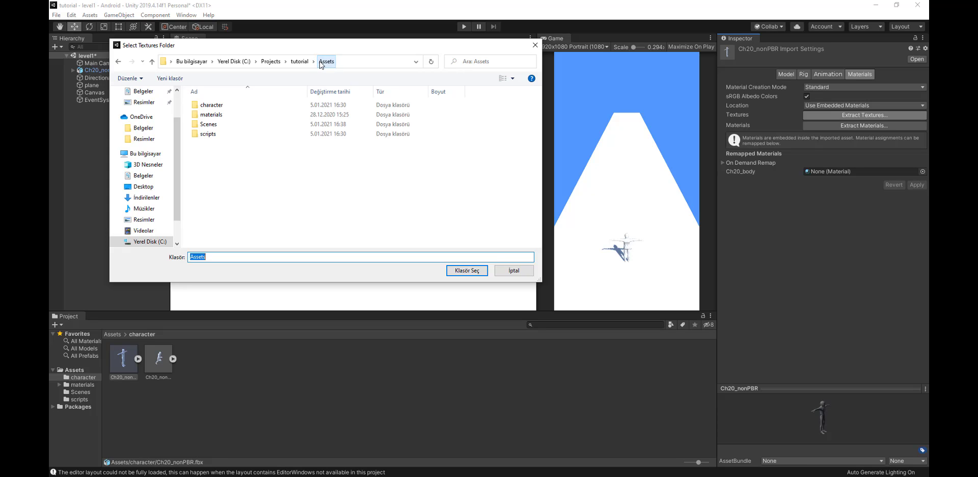
{"action": "double_click", "coordinate": [252, 107]}
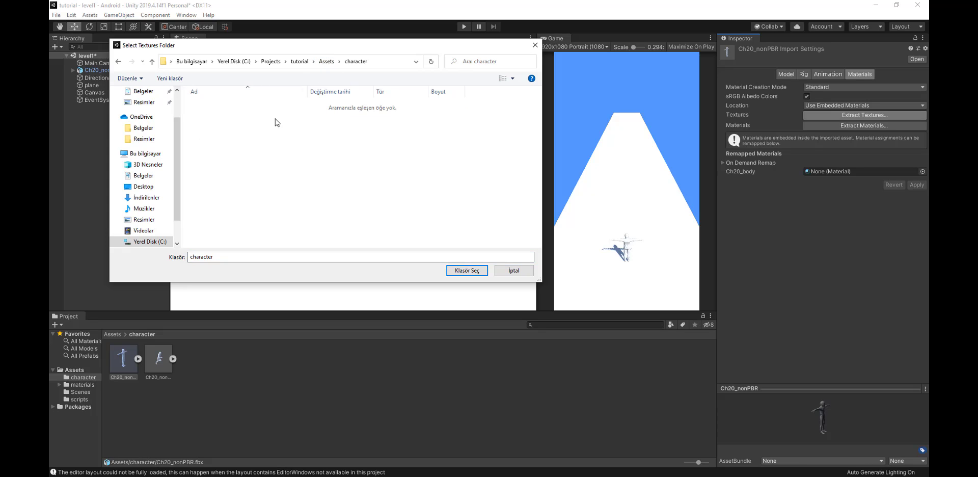
{"action": "left_click", "coordinate": [460, 272]}
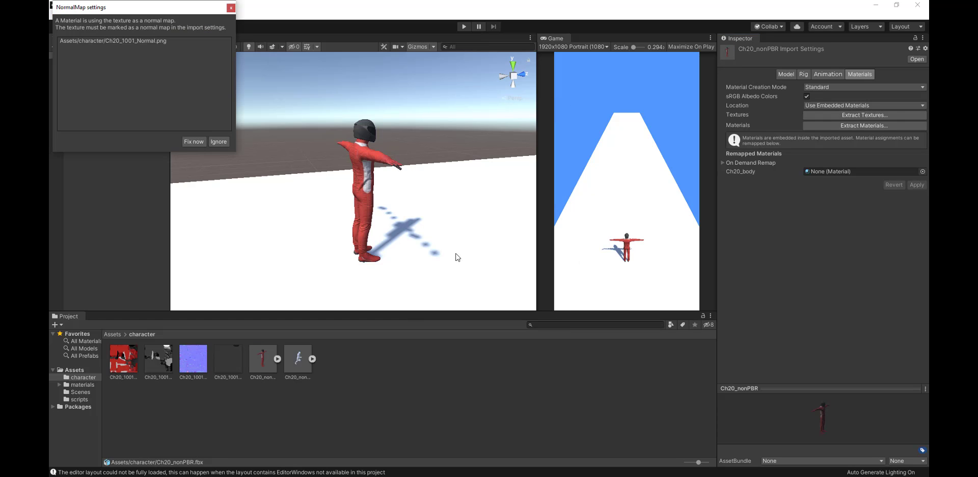
{"action": "left_click", "coordinate": [201, 143]}
- Extract the textures of the Ch20_nonPBR@Running model into the character folder and fix its normal map setting
{"action": "left_click", "coordinate": [109, 334]}
{"action": "double_click", "coordinate": [133, 366]}
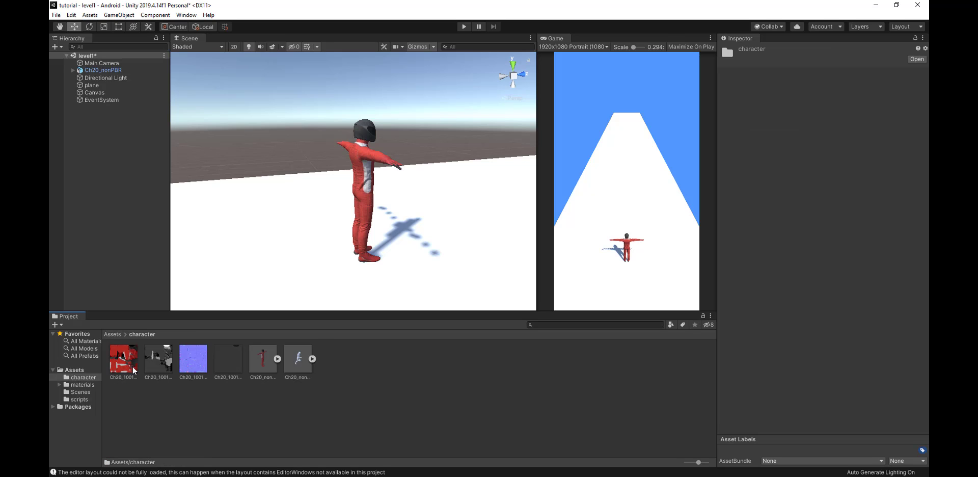
{"action": "left_click", "coordinate": [294, 360]}
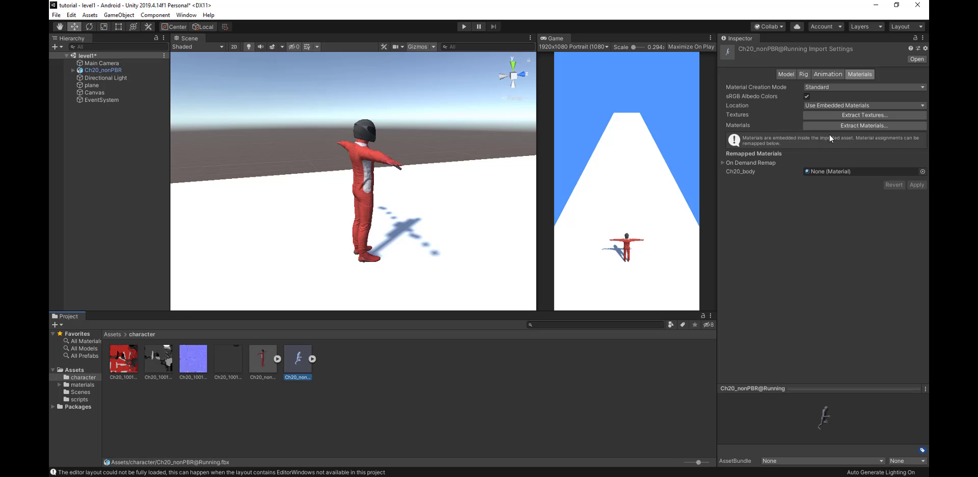
{"action": "left_click", "coordinate": [865, 115]}
{"action": "left_click", "coordinate": [462, 271]}
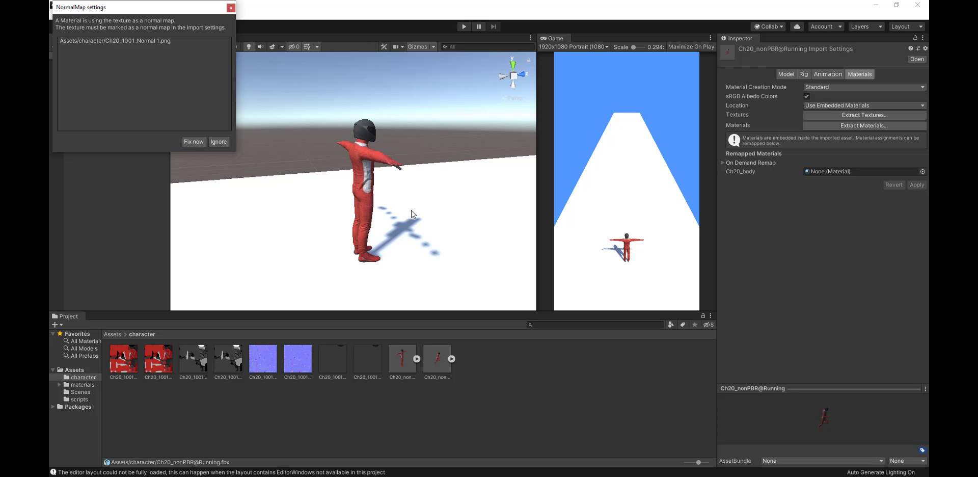
{"action": "left_click", "coordinate": [193, 144]}
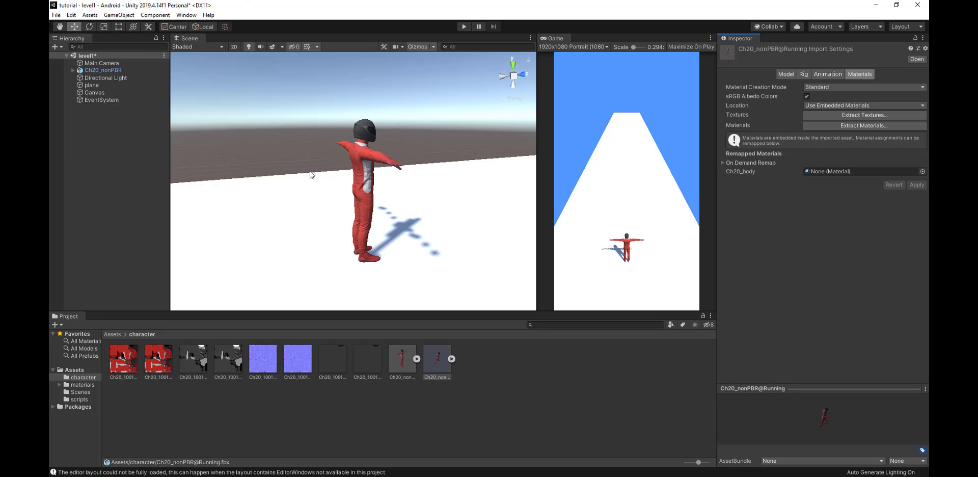
- Set the scale of the Ch20_nonPBR character in the scene to 2 on X, Y and Z
{"action": "left_click", "coordinate": [363, 156]}
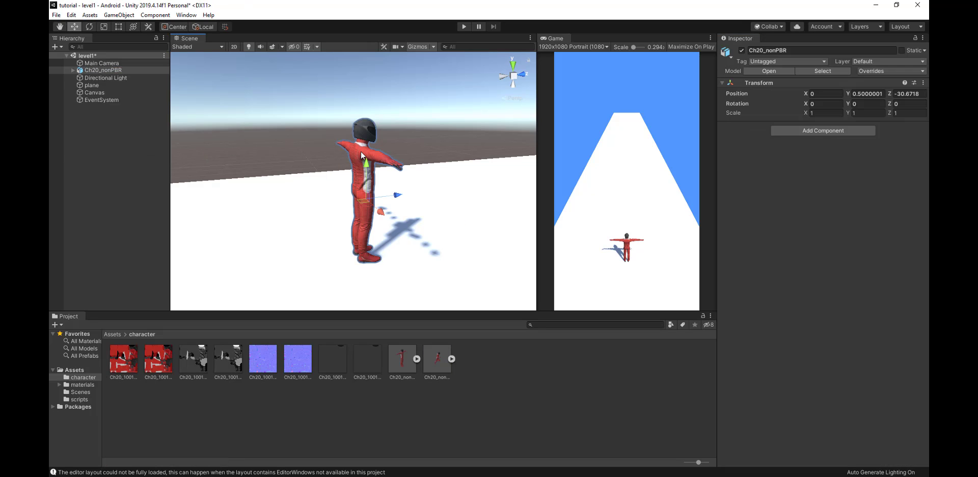
{"action": "left_click", "coordinate": [73, 70]}
{"action": "left_click", "coordinate": [95, 78]}
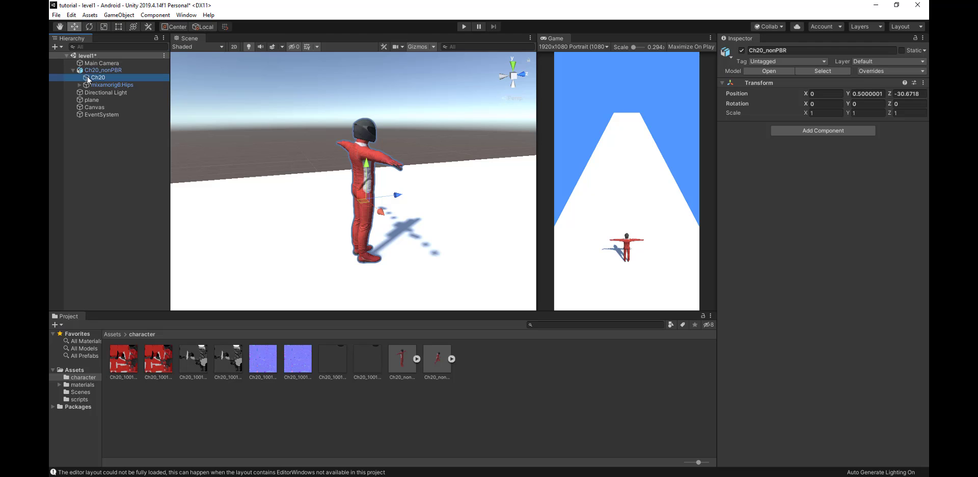
{"action": "left_click", "coordinate": [93, 71]}
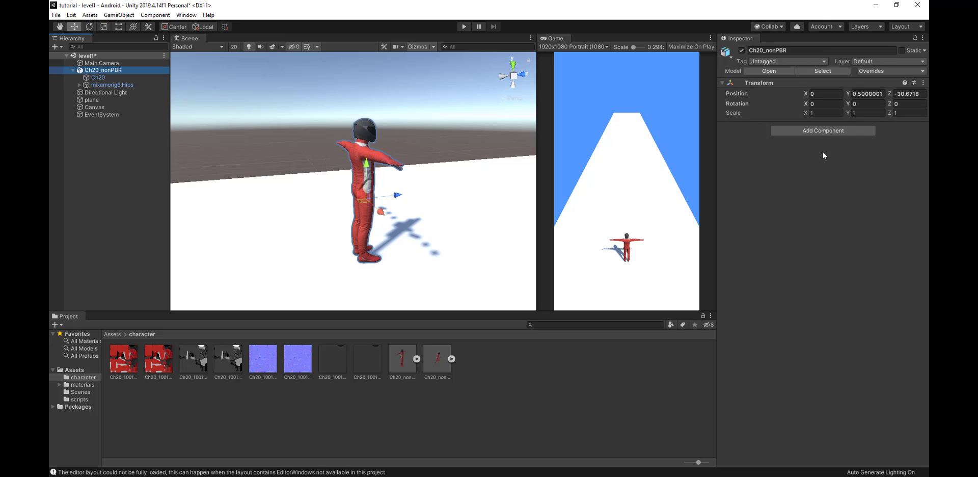
{"action": "left_click", "coordinate": [833, 114]}
{"action": "type", "text": "2"}
{"action": "key", "text": "Tab"}
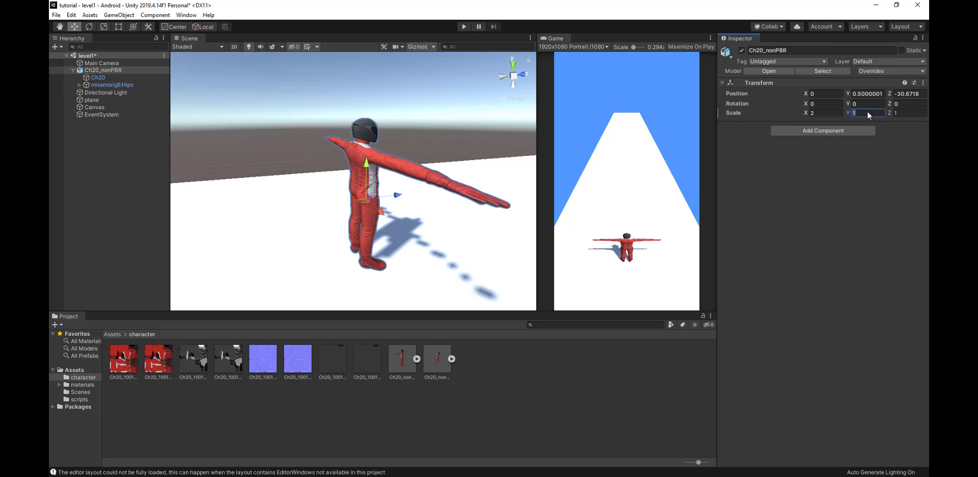
{"action": "type", "text": "2"}
{"action": "key", "text": "Tab"}
{"action": "type", "text": "2"}
{"action": "scroll", "coordinate": [408, 147], "scroll_direction": "down", "scroll_amount": 10}
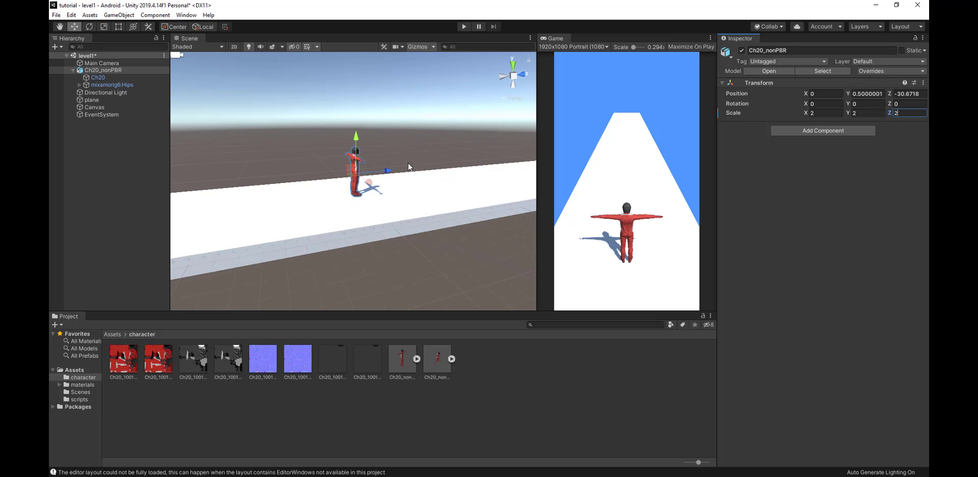
{"action": "scroll", "coordinate": [400, 169], "scroll_direction": "up", "scroll_amount": 3}
{"action": "right_click_drag", "start_coordinate": [400, 168], "coordinate": [424, 158]}
{"action": "scroll", "coordinate": [424, 157], "scroll_direction": "up", "scroll_amount": 6}
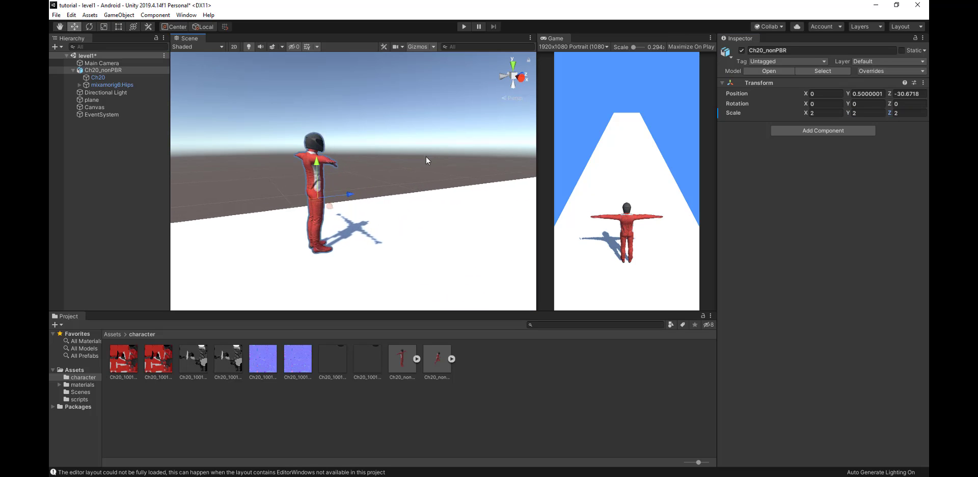
{"action": "scroll", "coordinate": [384, 194], "scroll_direction": "down", "scroll_amount": 3}
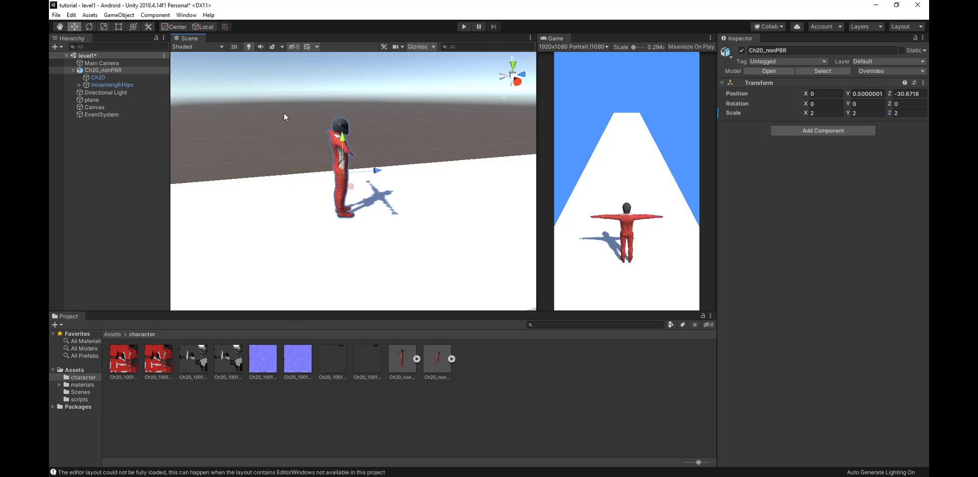
- Create an animation clip named runner for the Ch20_nonPBR character and store it in the Assets/animations folder
{"action": "left_click", "coordinate": [284, 112]}
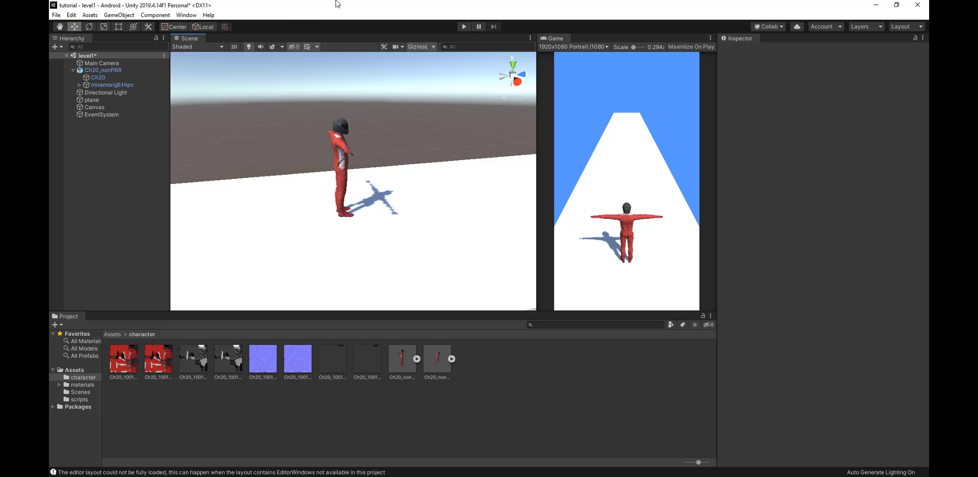
{"action": "key", "text": "ctrl+s"}
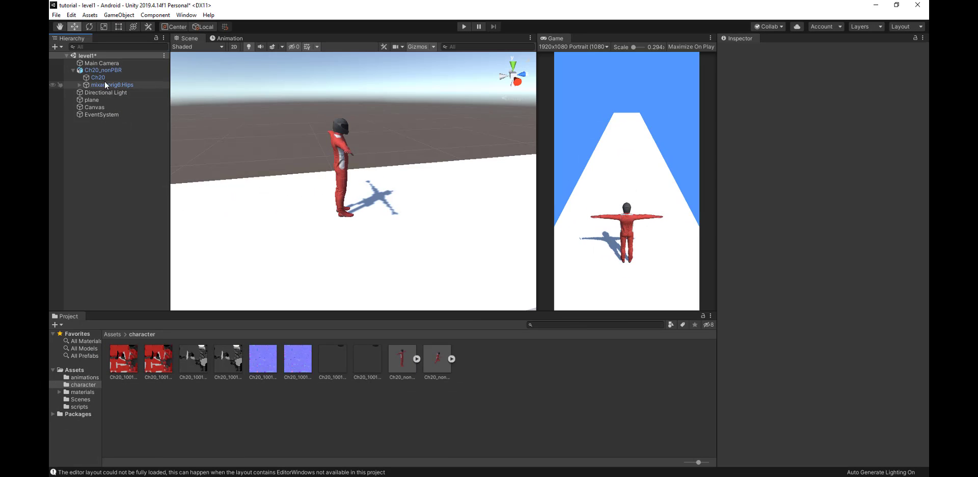
{"action": "left_click", "coordinate": [104, 70]}
{"action": "left_click", "coordinate": [239, 39]}
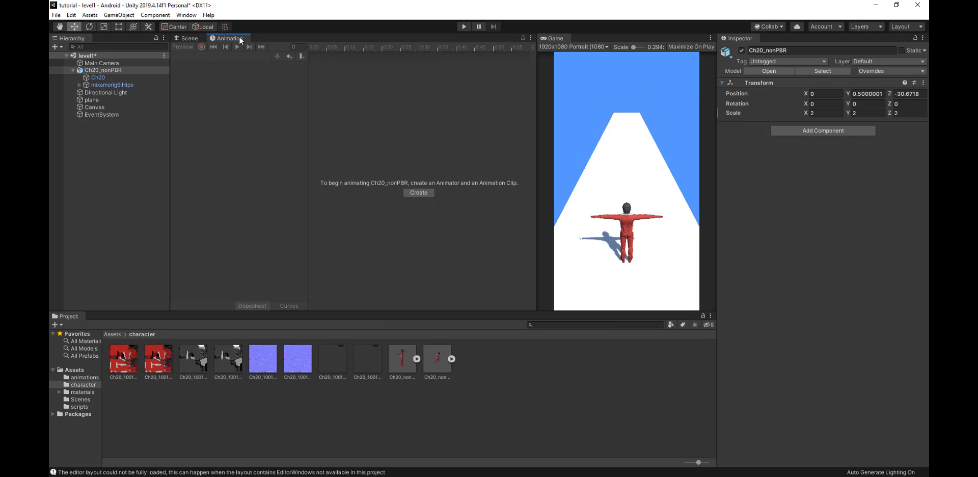
{"action": "left_click", "coordinate": [419, 194]}
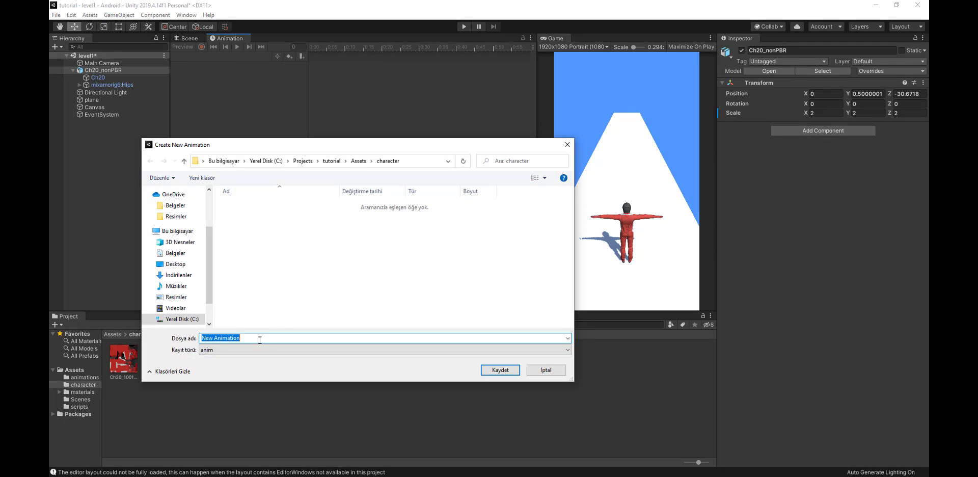
{"action": "left_click", "coordinate": [359, 161]}
{"action": "double_click", "coordinate": [250, 205]}
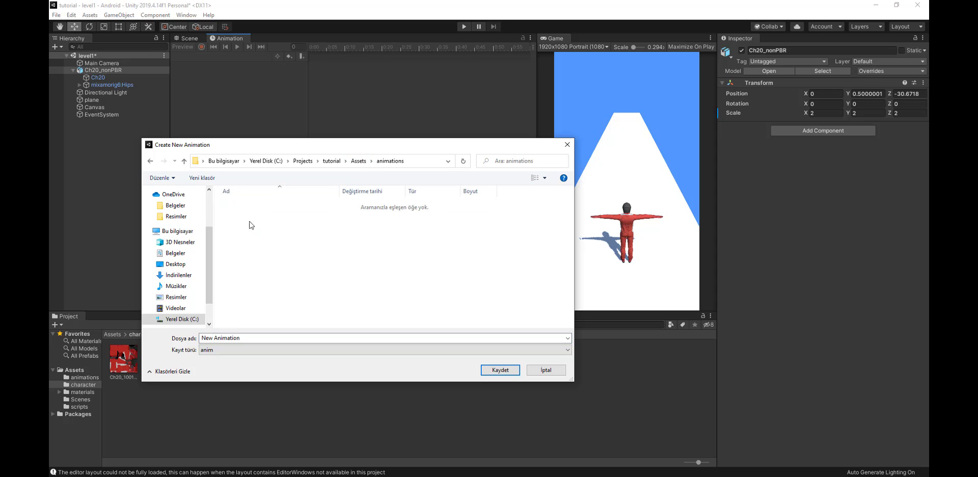
{"action": "triple_click", "coordinate": [225, 338]}
{"action": "type", "text": "runner"}
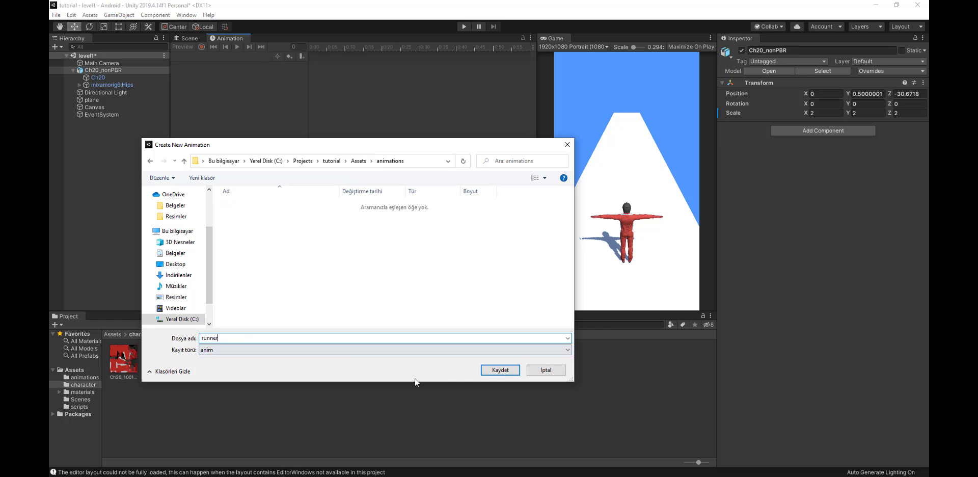
{"action": "left_click", "coordinate": [494, 371]}
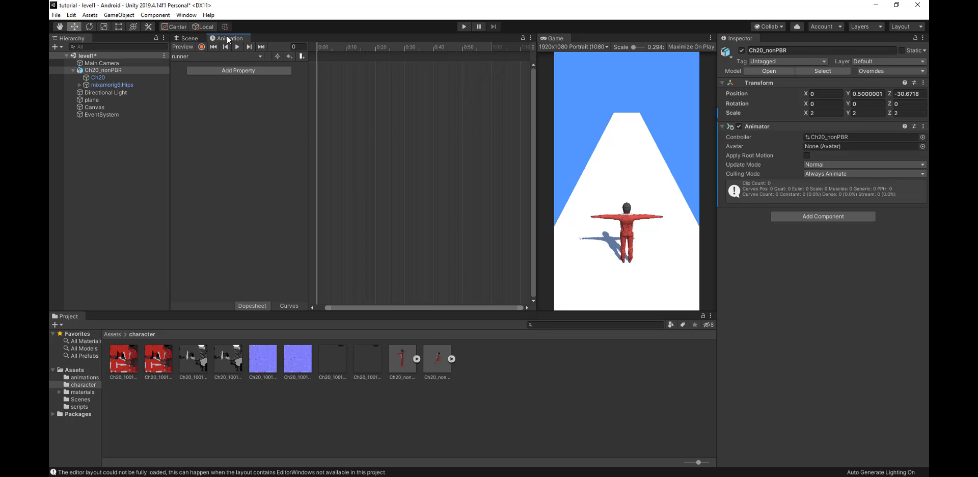
- Dock the Animation window beside the Project window and open the Ch20_nonPBR animator controller
{"action": "left_click_drag", "start_coordinate": [228, 38], "coordinate": [103, 322]}
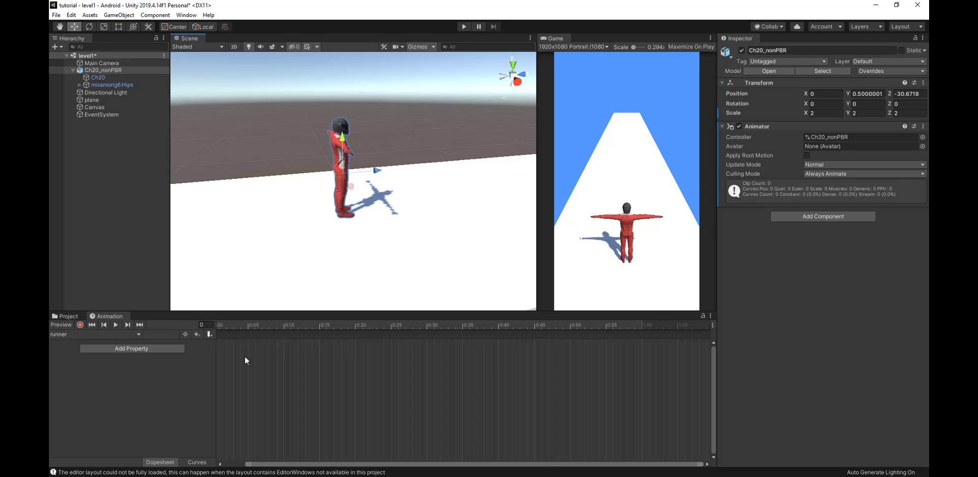
{"action": "left_click_drag", "start_coordinate": [264, 465], "coordinate": [237, 465]}
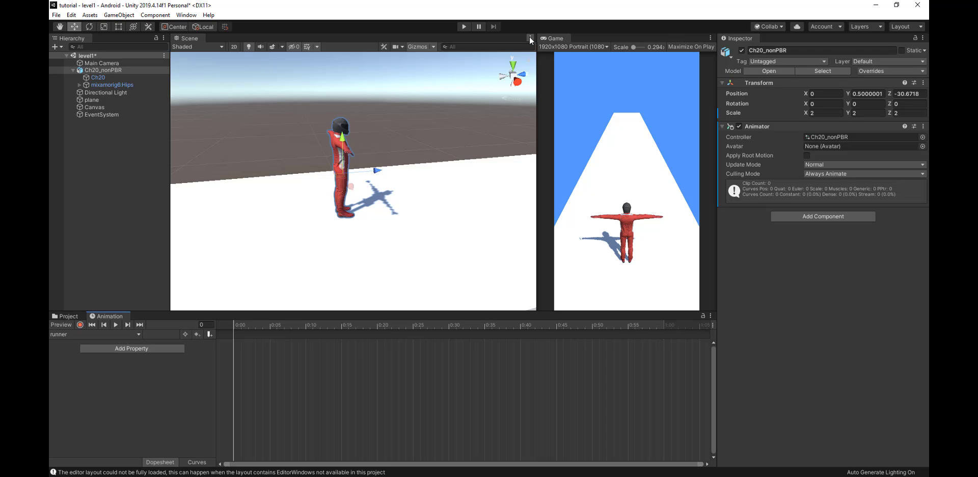
{"action": "double_click", "coordinate": [842, 136]}
- Move the runner state in the Base Layer graph clear of the Any State node
{"action": "scroll", "coordinate": [441, 146], "scroll_direction": "down", "scroll_amount": 5}
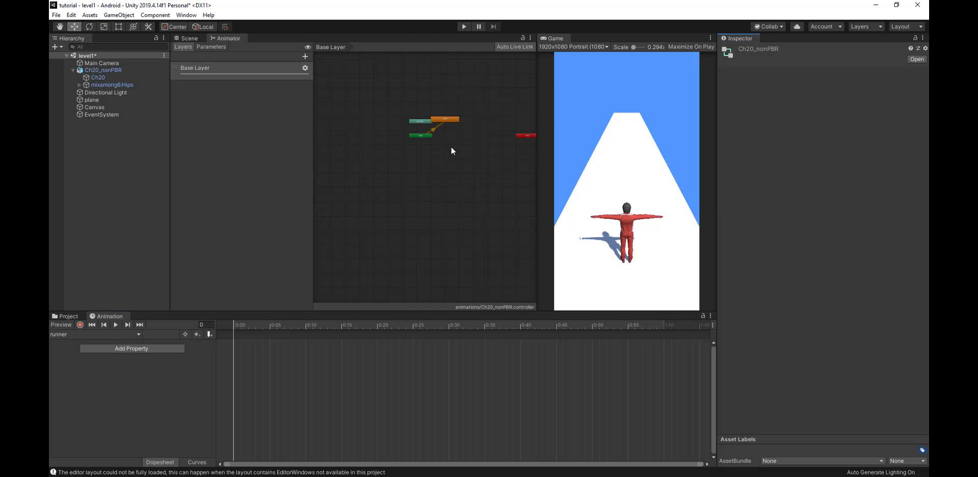
{"action": "scroll", "coordinate": [417, 153], "scroll_direction": "up", "scroll_amount": 3}
{"action": "scroll", "coordinate": [416, 138], "scroll_direction": "up", "scroll_amount": 3}
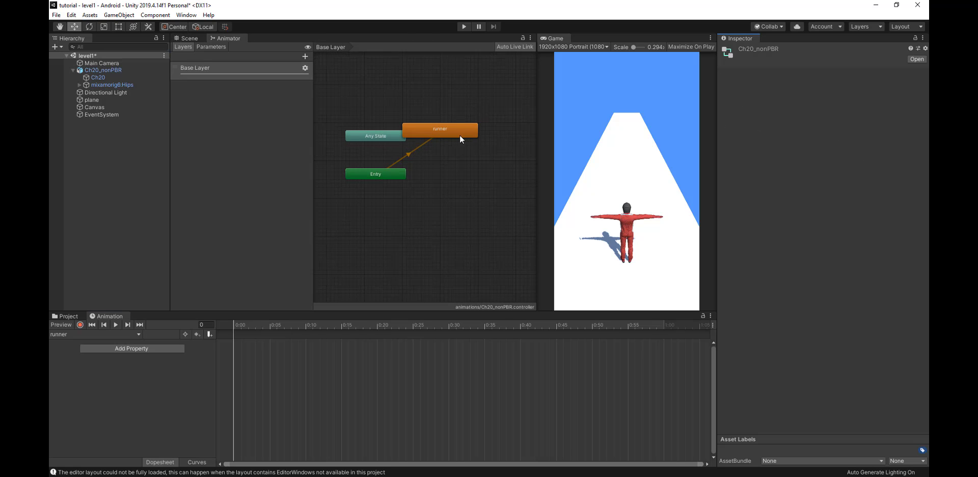
{"action": "left_click_drag", "start_coordinate": [459, 133], "coordinate": [487, 129]}
{"action": "scroll", "coordinate": [497, 171], "scroll_direction": "down", "scroll_amount": 2}
{"action": "scroll", "coordinate": [497, 174], "scroll_direction": "down", "scroll_amount": 3}
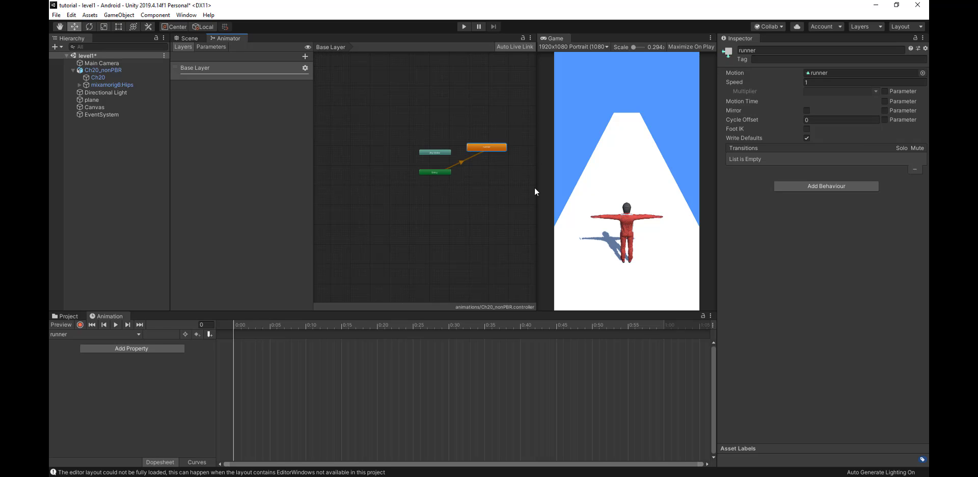
{"action": "scroll", "coordinate": [530, 191], "scroll_direction": "down", "scroll_amount": 1}
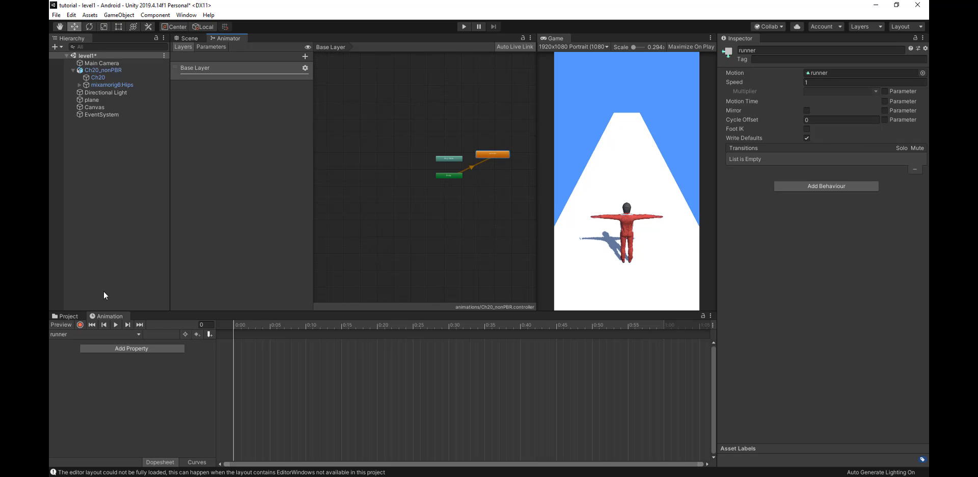
- Add the Running animation from the character folder as a new state below the runner state
{"action": "left_click", "coordinate": [66, 316]}
{"action": "left_click", "coordinate": [83, 385]}
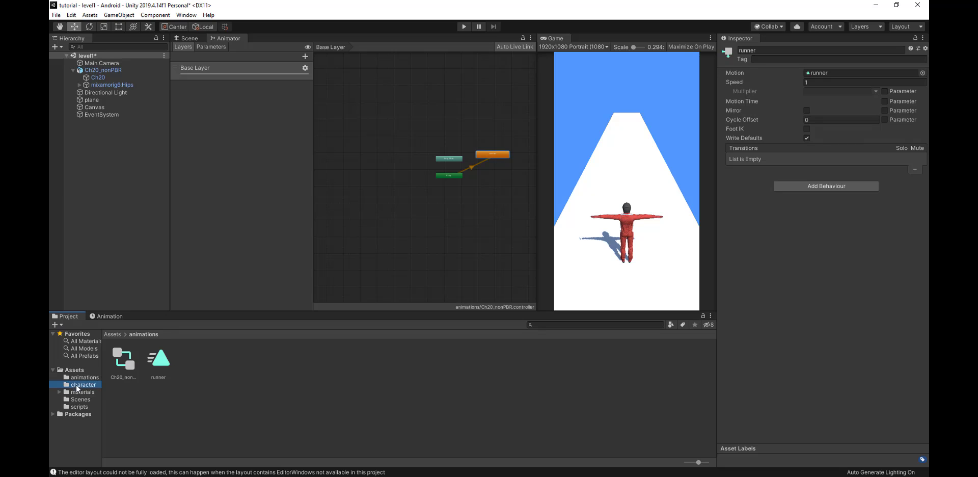
{"action": "left_click_drag", "start_coordinate": [436, 358], "coordinate": [491, 181]}
{"action": "scroll", "coordinate": [523, 176], "scroll_direction": "up", "scroll_amount": 5}
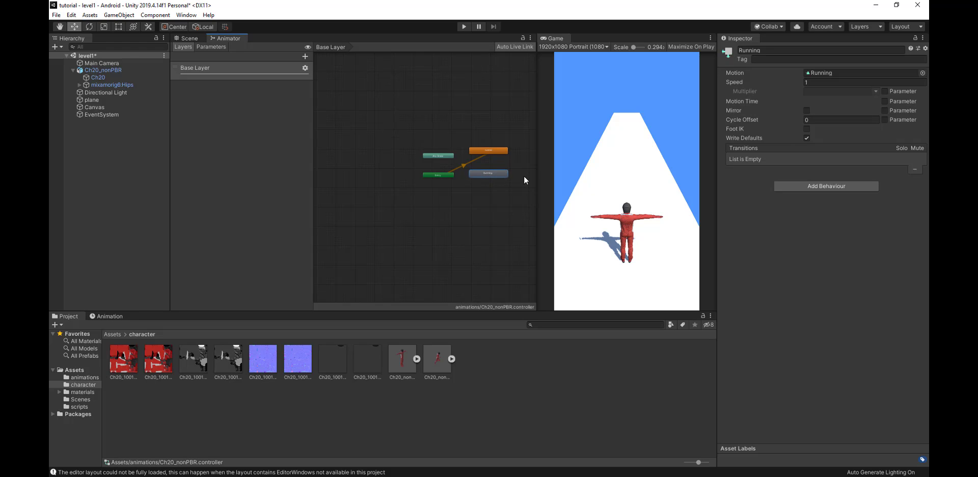
{"action": "scroll", "coordinate": [478, 114], "scroll_direction": "up", "scroll_amount": 1}
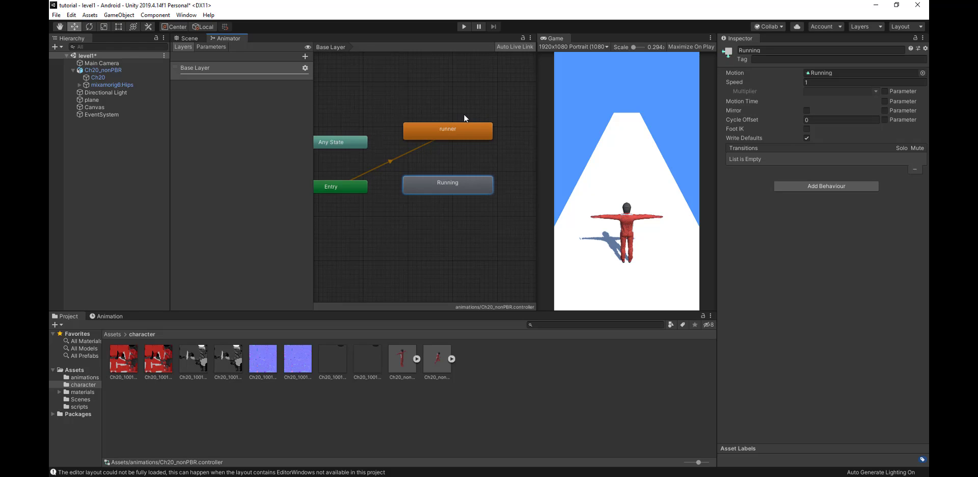
{"action": "left_click", "coordinate": [446, 134]}
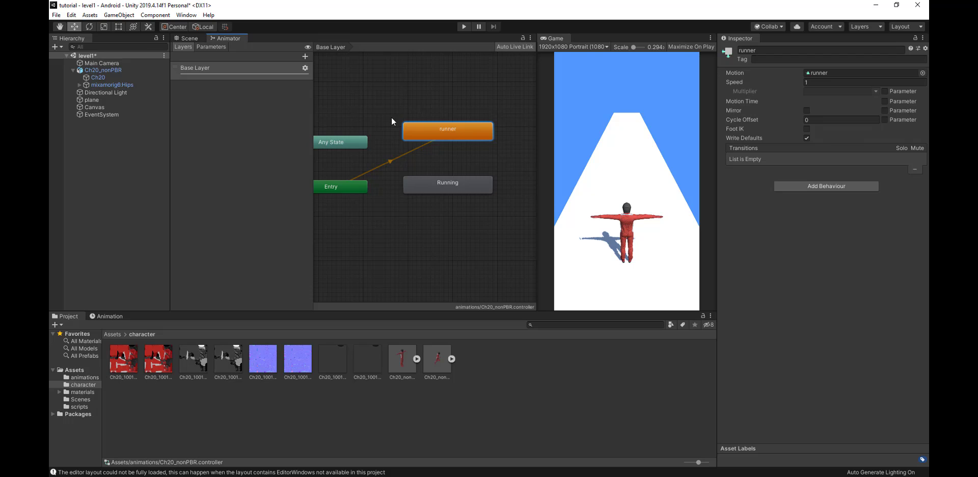
{"action": "left_click", "coordinate": [305, 56]}
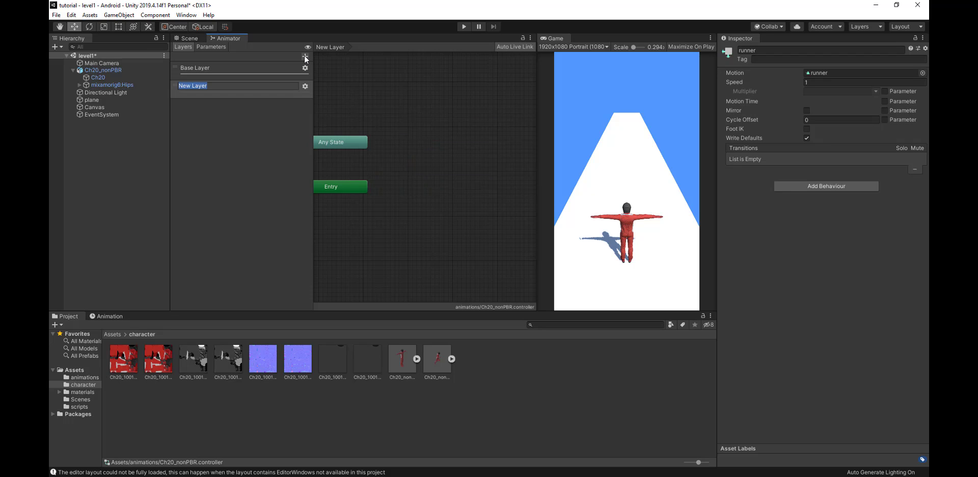
{"action": "left_click", "coordinate": [304, 86]}
{"action": "key", "text": "Delete"}
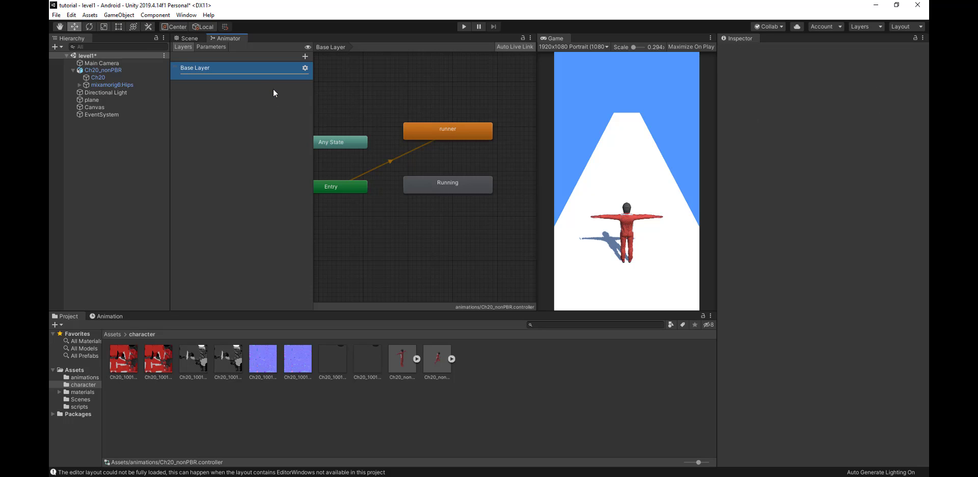
- Create transitions in both directions between the runner and Running states
{"action": "left_click", "coordinate": [457, 179]}
{"action": "left_click", "coordinate": [454, 135]}
{"action": "right_click", "coordinate": [454, 135]}
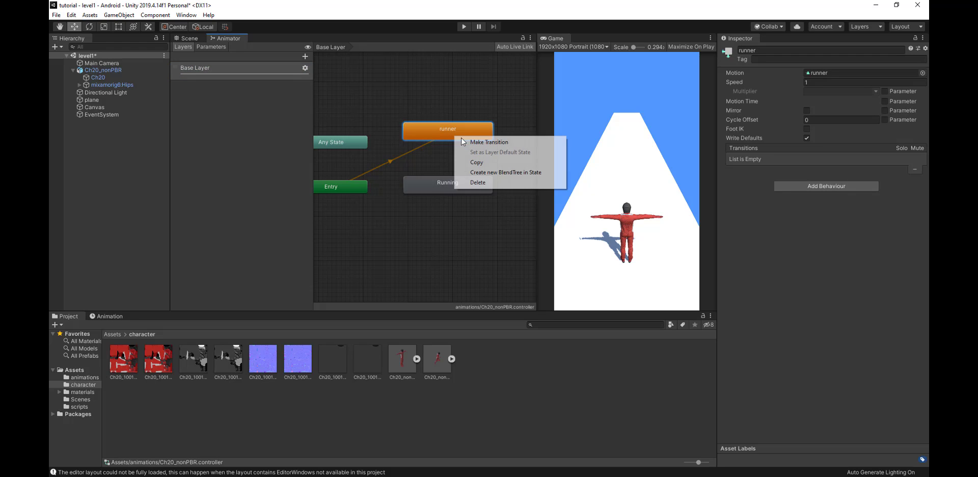
{"action": "left_click", "coordinate": [469, 143]}
{"action": "left_click", "coordinate": [445, 189]}
{"action": "right_click", "coordinate": [456, 182]}
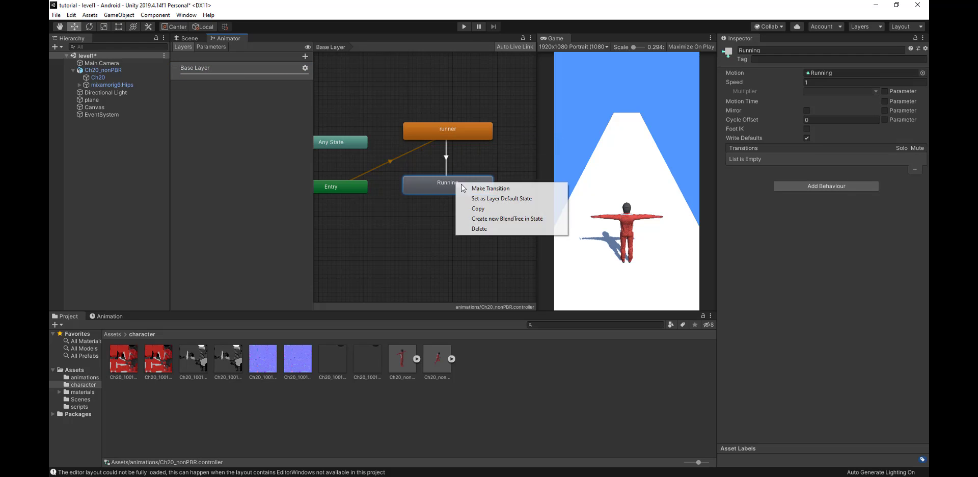
{"action": "left_click", "coordinate": [467, 188]}
{"action": "left_click", "coordinate": [473, 130]}
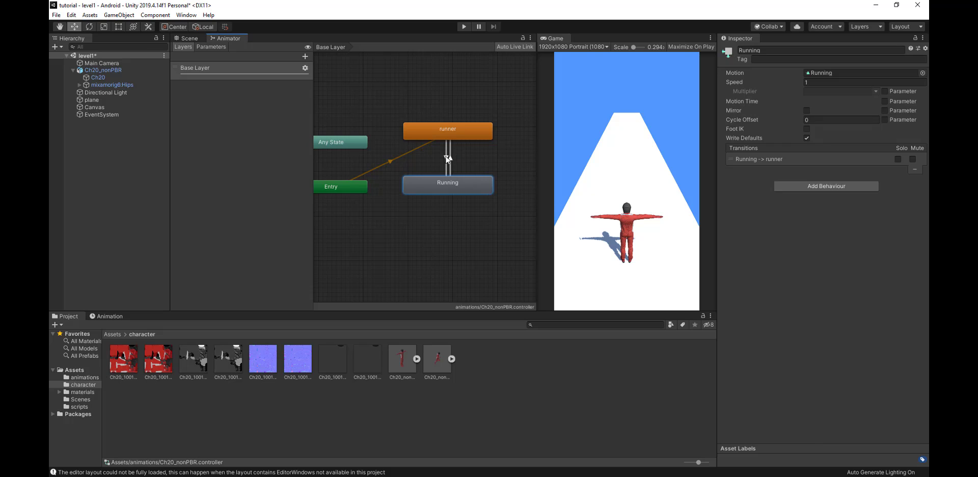
- Try to add a condition to the runner to Running transition without defining a parameter
{"action": "left_click", "coordinate": [447, 159]}
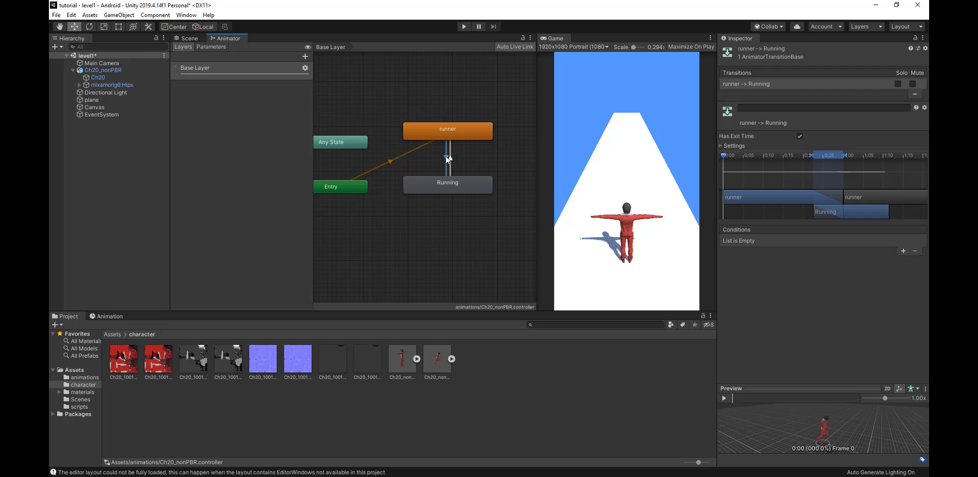
{"action": "left_click", "coordinate": [904, 251]}
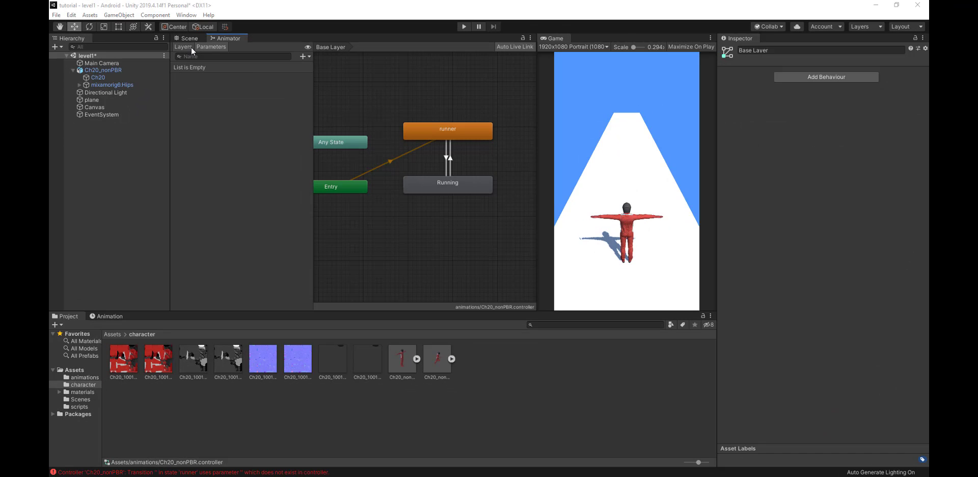
{"action": "left_click", "coordinate": [191, 47]}
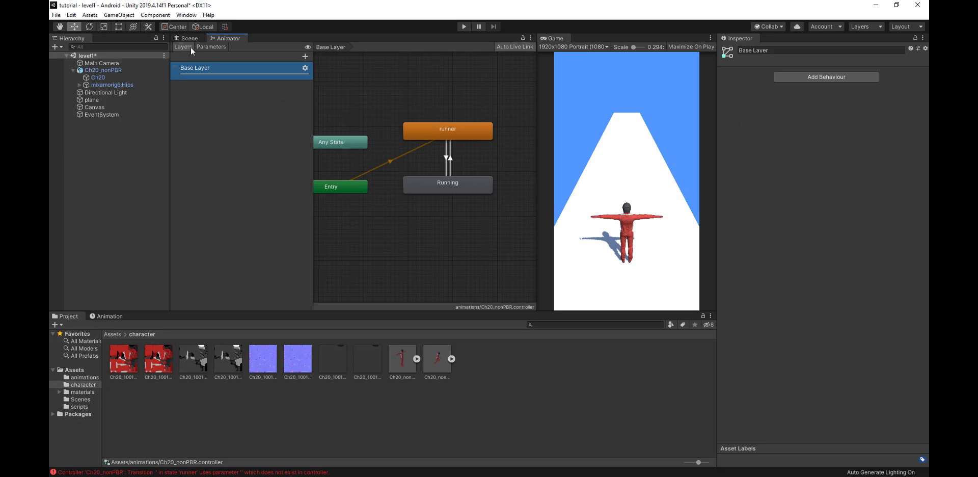
- Add a Bool parameter named isRunner to the animator controller
{"action": "left_click", "coordinate": [204, 47]}
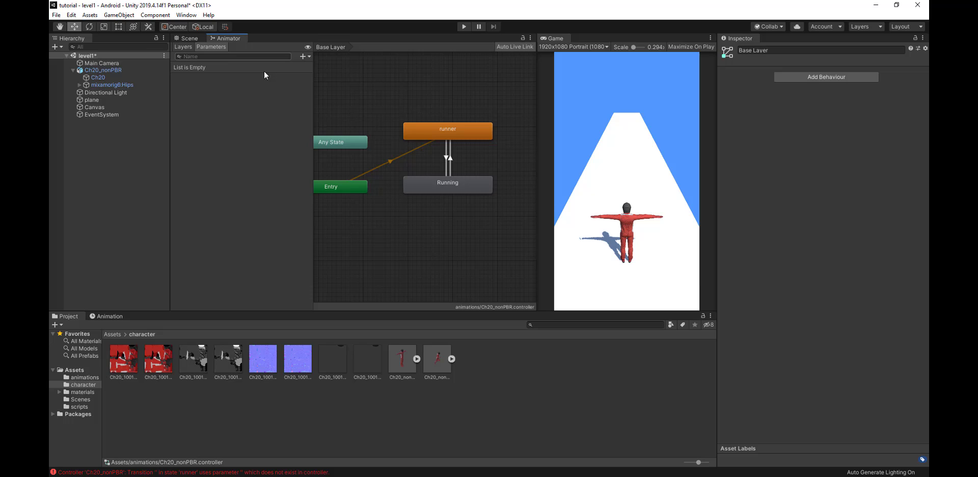
{"action": "left_click", "coordinate": [304, 56]}
{"action": "left_click", "coordinate": [319, 87]}
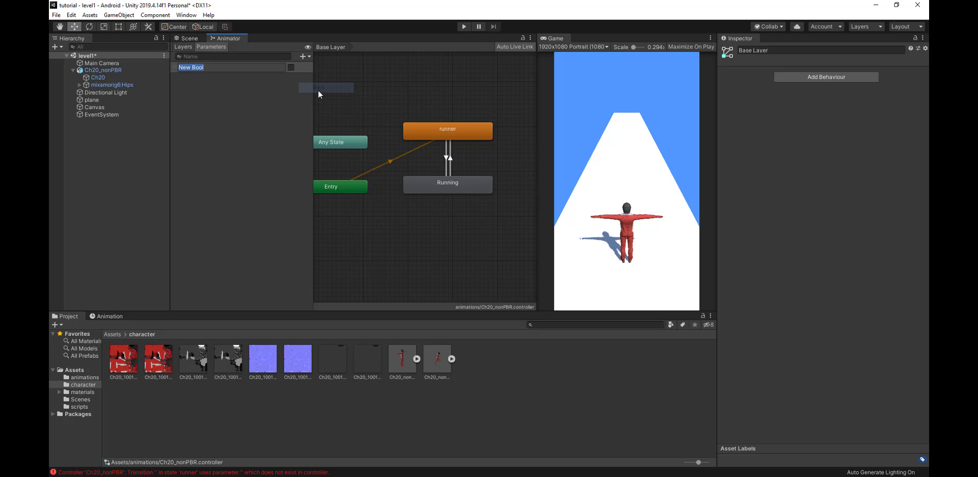
{"action": "type", "text": "isRunner"}
{"action": "key", "text": "Return"}
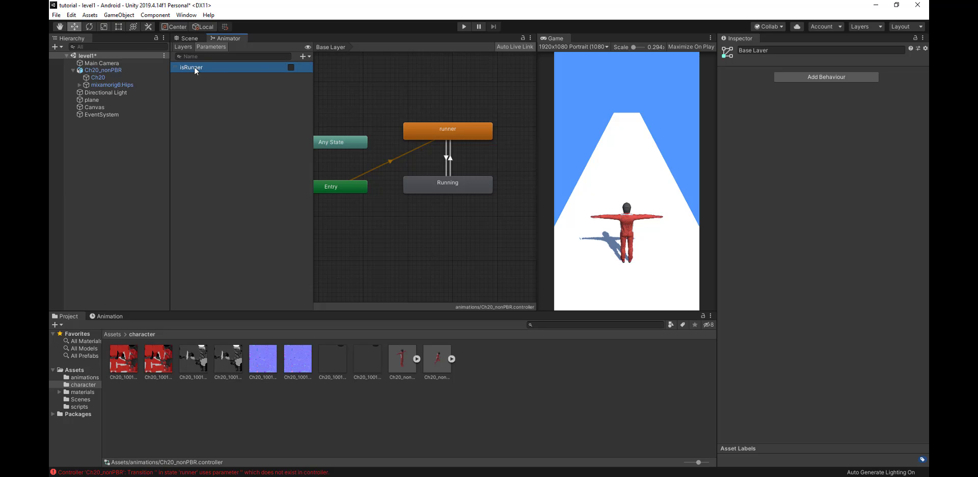
- Give the runner to Running transition the condition isRunner true and remove its condition without a parameter
{"action": "left_click", "coordinate": [447, 156]}
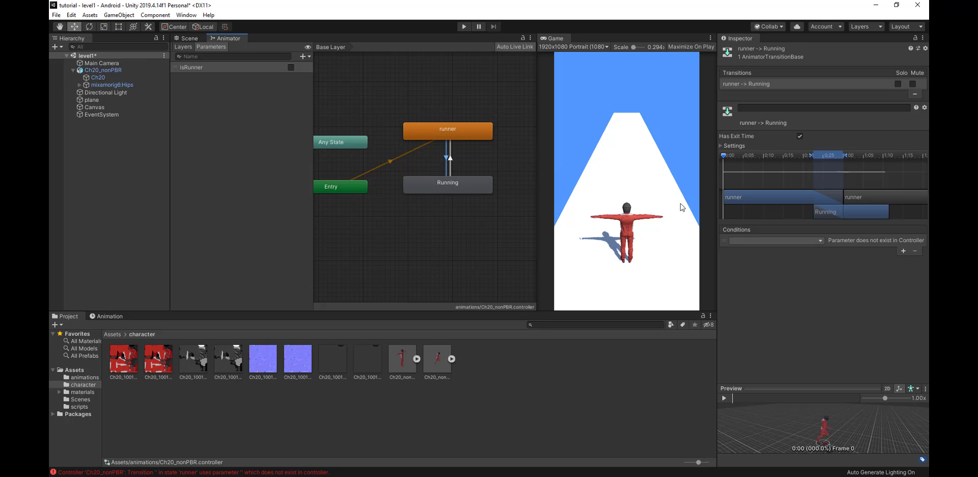
{"action": "left_click", "coordinate": [906, 250]}
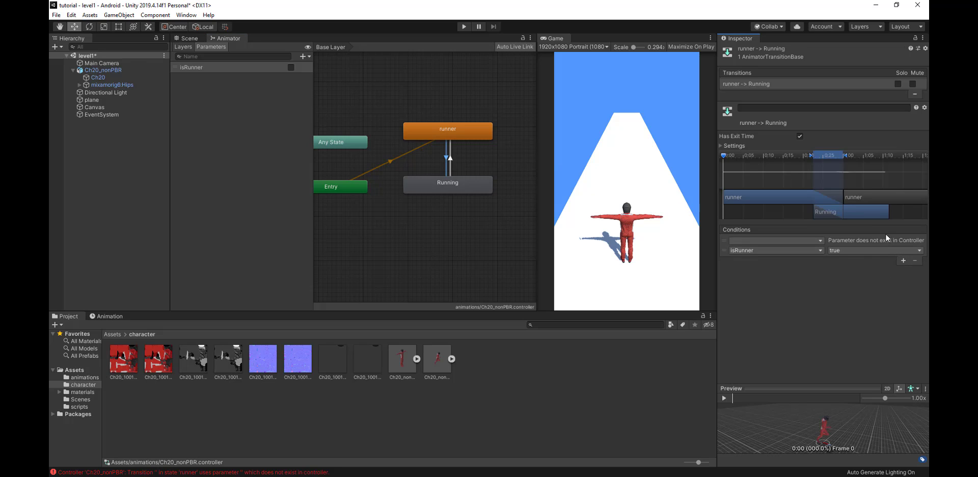
{"action": "left_click", "coordinate": [889, 240]}
{"action": "left_click", "coordinate": [915, 260]}
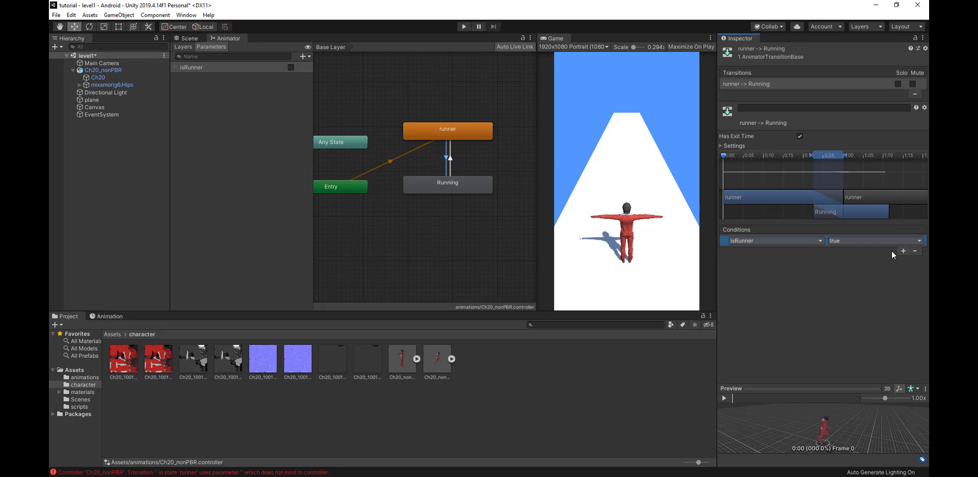
{"action": "left_click", "coordinate": [845, 241]}
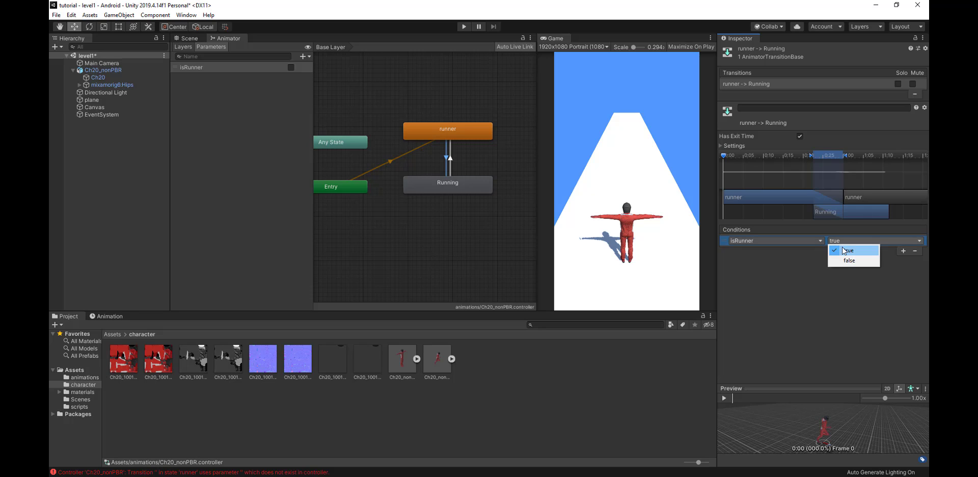
{"action": "left_click", "coordinate": [847, 249]}
- Give the Running to runner transition the condition isRunner false and check the conditions of both transitions
{"action": "left_click", "coordinate": [450, 158]}
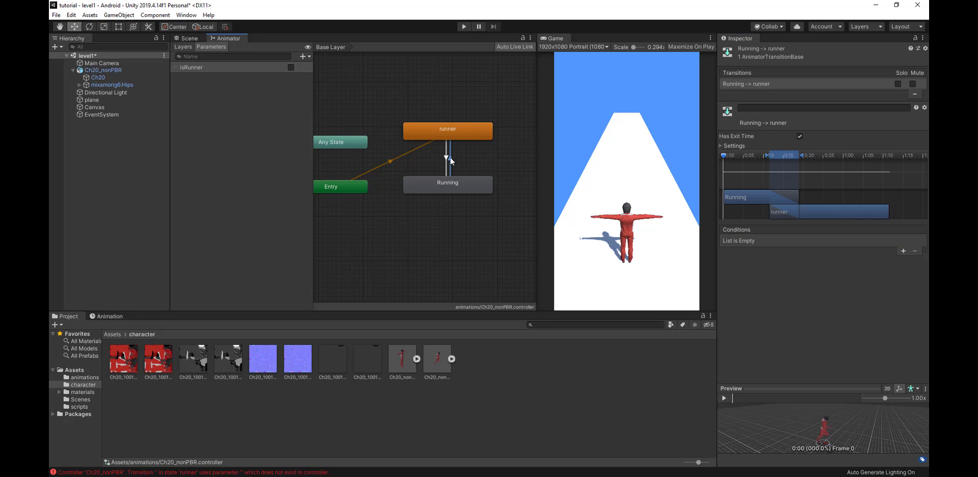
{"action": "scroll", "coordinate": [452, 157], "scroll_direction": "up", "scroll_amount": 4}
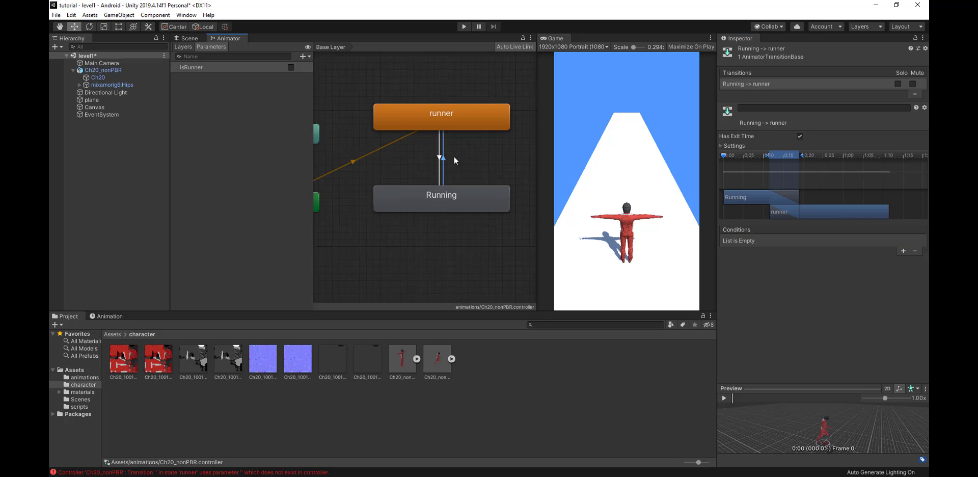
{"action": "left_click", "coordinate": [903, 251]}
{"action": "left_click", "coordinate": [849, 260]}
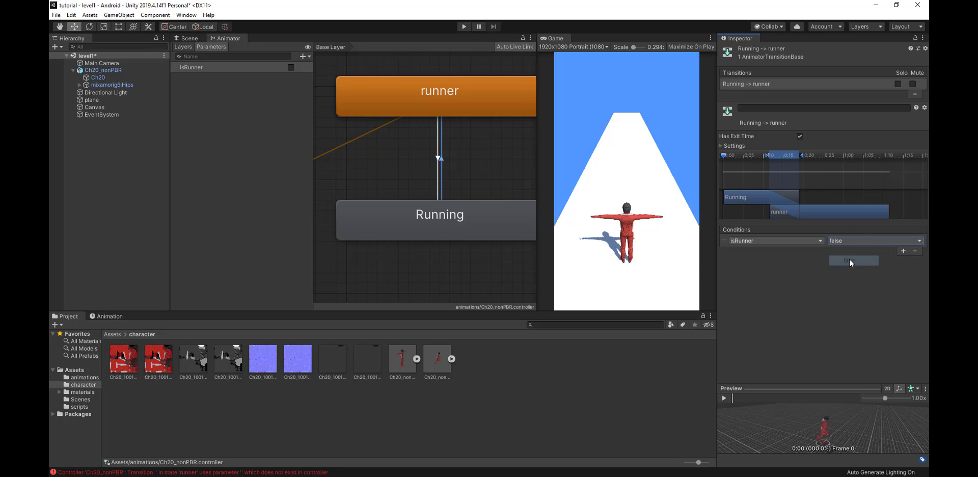
{"action": "left_click", "coordinate": [438, 162]}
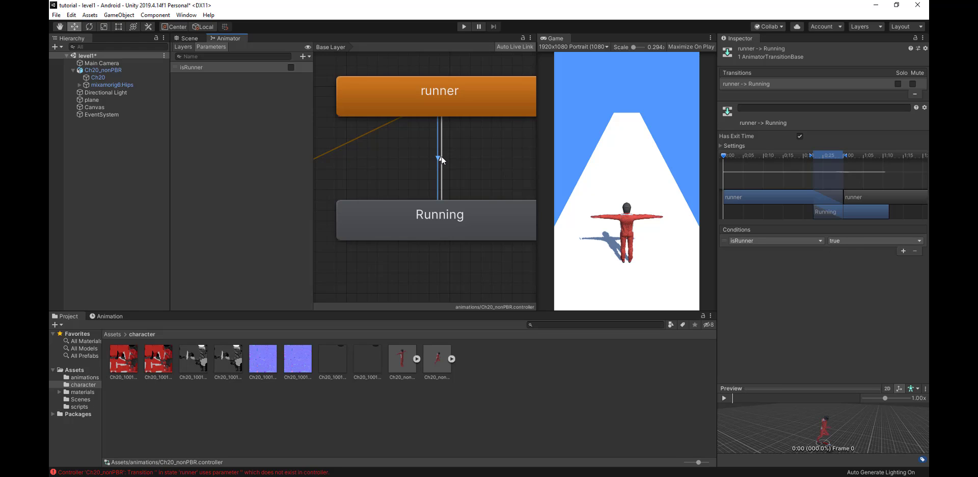
{"action": "left_click", "coordinate": [441, 158]}
{"action": "scroll", "coordinate": [512, 159], "scroll_direction": "down", "scroll_amount": 5}
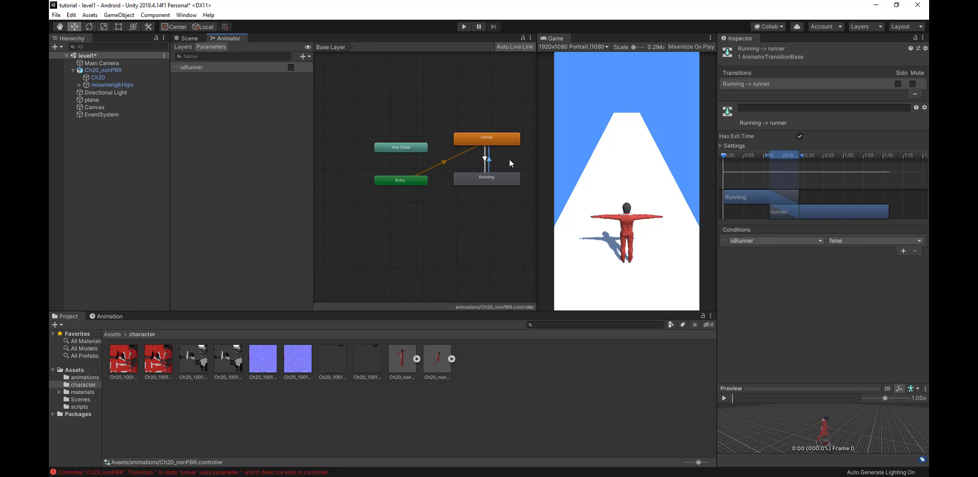
{"action": "scroll", "coordinate": [515, 161], "scroll_direction": "up", "scroll_amount": 4}
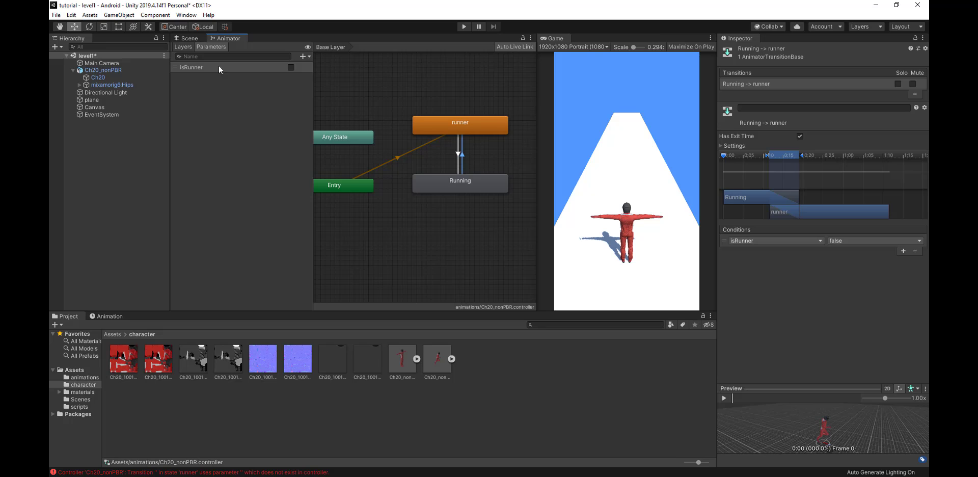
- Return to the Scene view and create a C# script named character in the scripts folder
{"action": "left_click", "coordinate": [178, 40]}
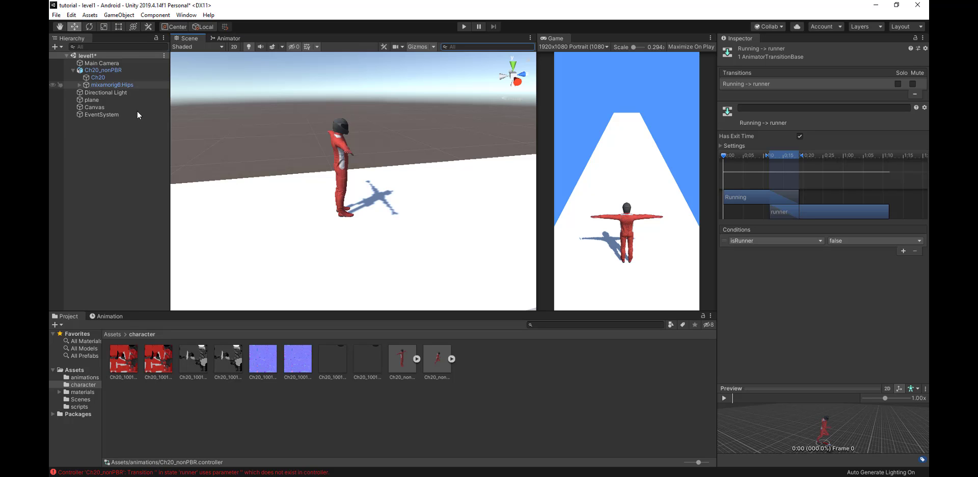
{"action": "left_click", "coordinate": [110, 183]}
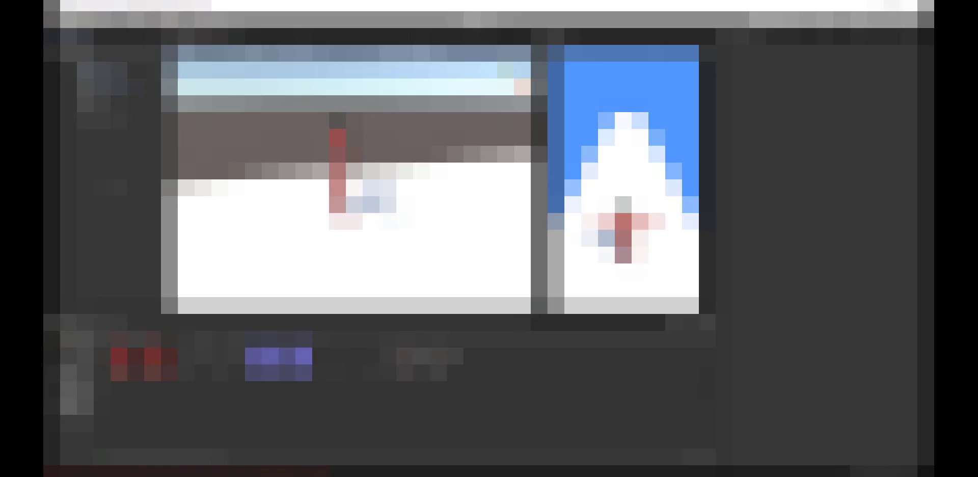
{"action": "right_click", "coordinate": [244, 378]}
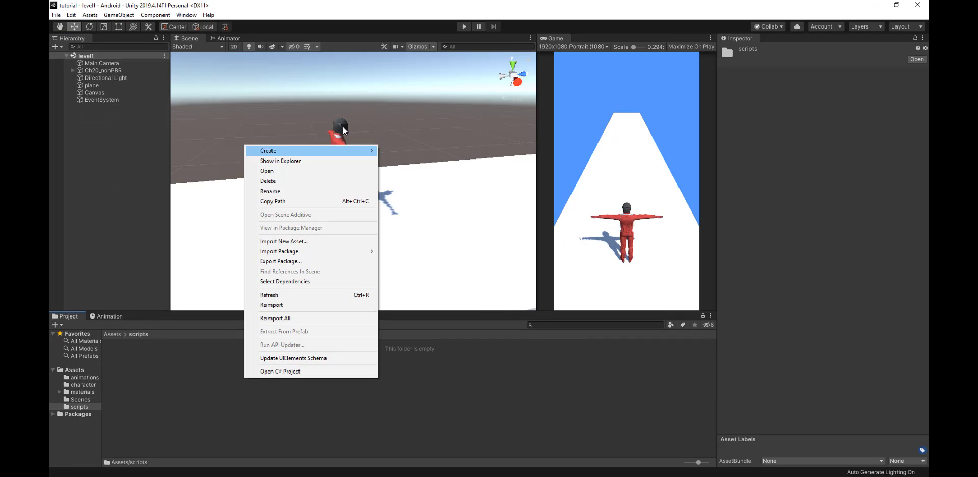
{"action": "mouse_move", "coordinate": [352, 151]}
{"action": "left_click", "coordinate": [405, 155]}
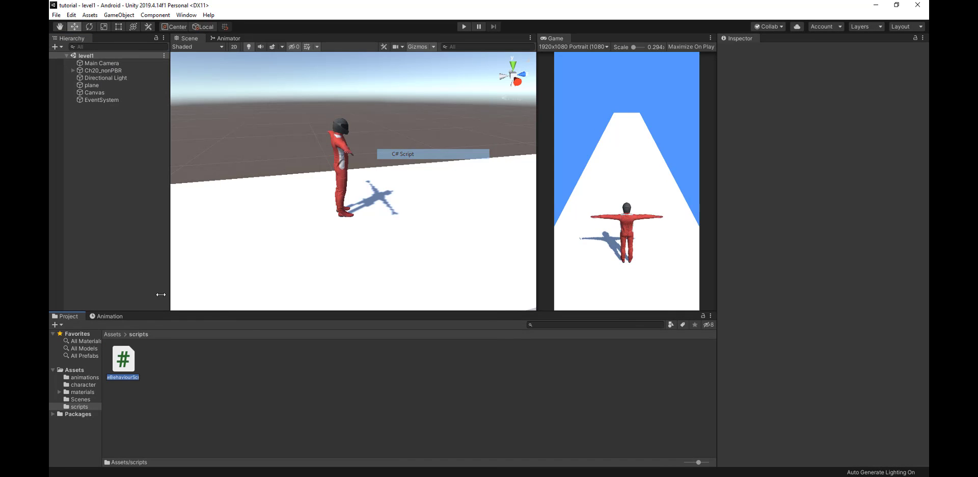
{"action": "type", "text": "character"}
{"action": "key", "text": "Return"}
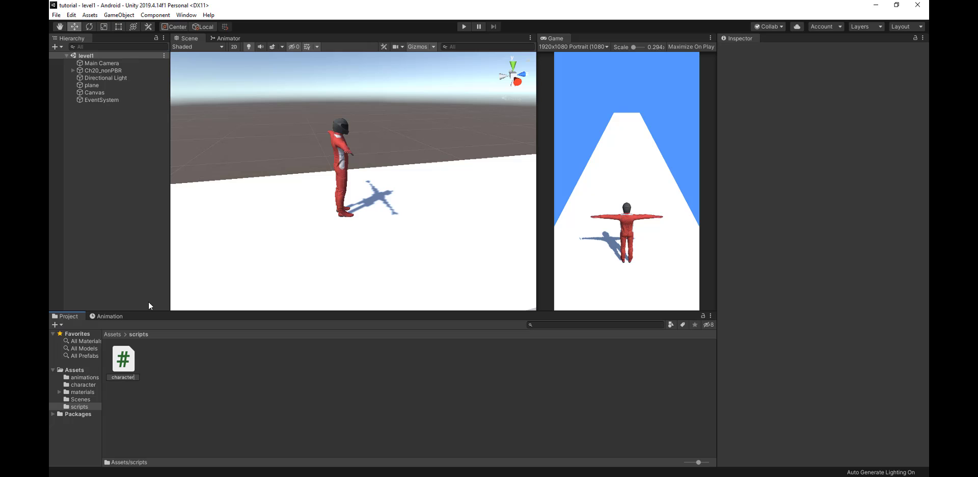
- Open the character script in Visual Studio and replace its Start method with the field public float speed = 5f;
{"action": "double_click", "coordinate": [130, 350]}
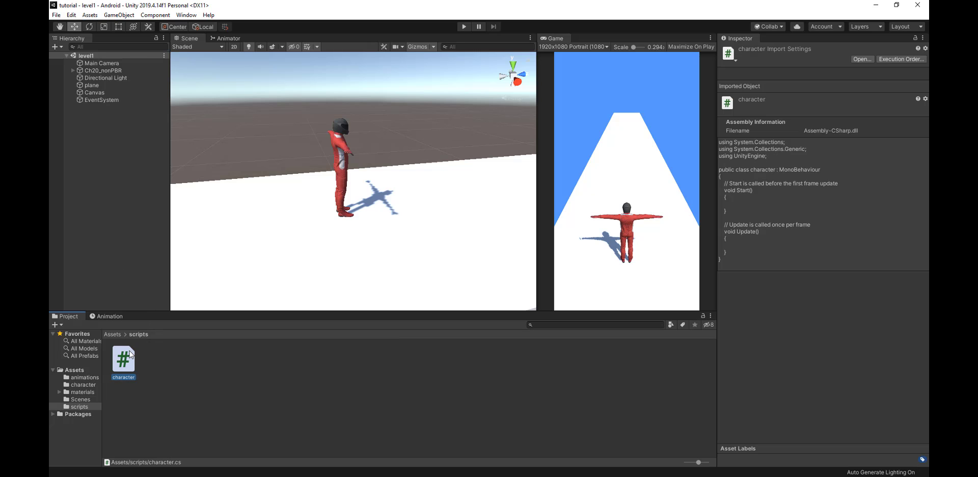
{"action": "left_click", "coordinate": [379, 259]}
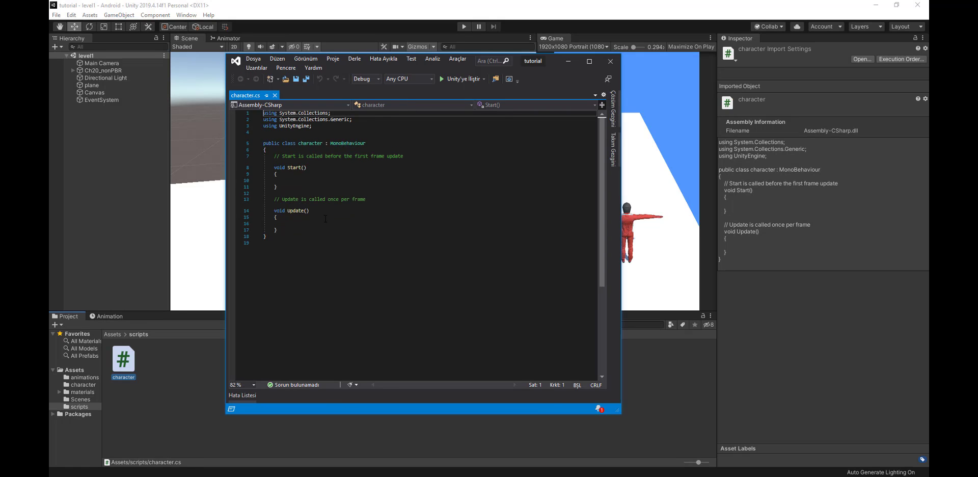
{"action": "left_click", "coordinate": [325, 216]}
{"action": "left_click_drag", "start_coordinate": [281, 186], "coordinate": [275, 156]}
{"action": "type", "text": "public"}
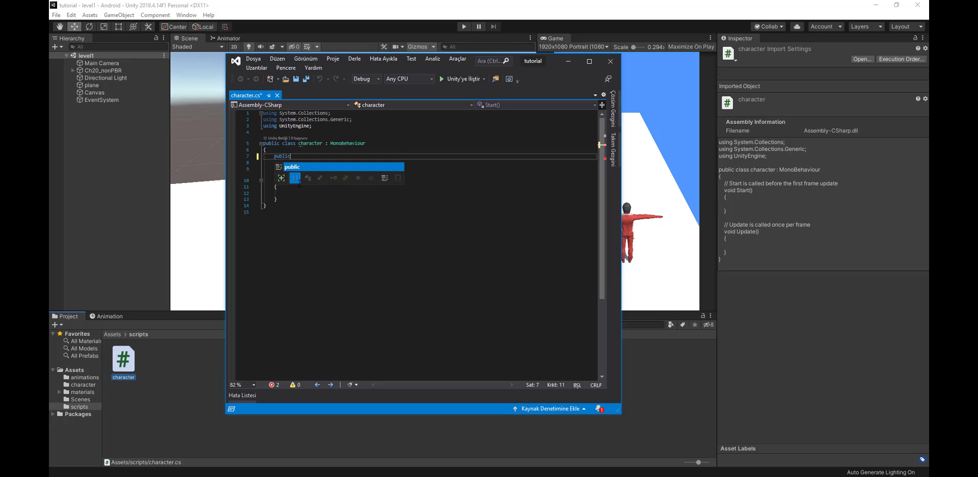
{"action": "type", "text": " float spee"}
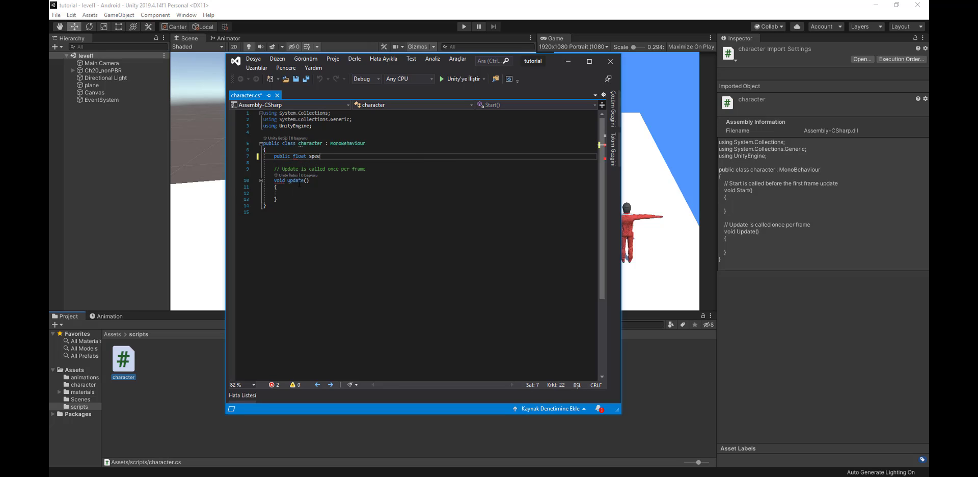
{"action": "type", "text": "d ="}
{"action": "mouse_move", "coordinate": [300, 184]}
{"action": "type", "text": "5f;"}
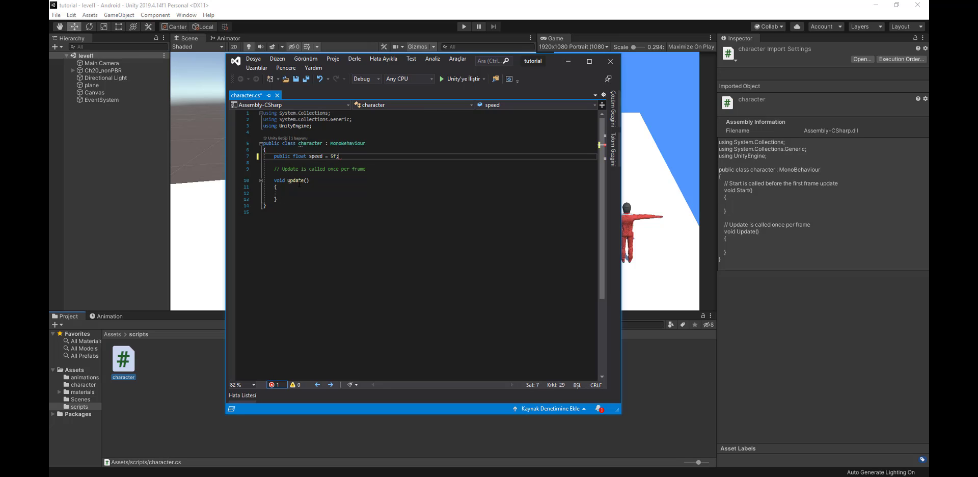
- Add transform.Translate(0, 0, 1 * speed * Time.deltaTime); to the Update method
{"action": "left_click", "coordinate": [303, 195]}
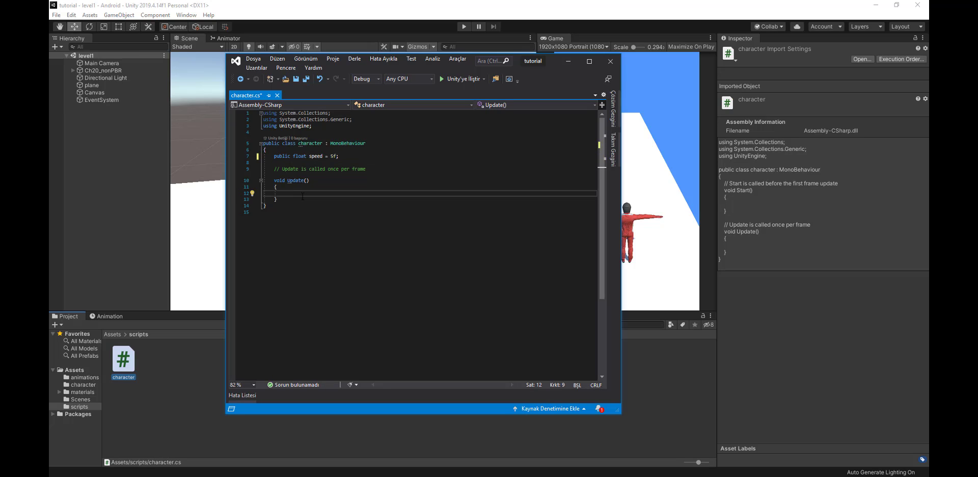
{"action": "type", "text": "transfo"}
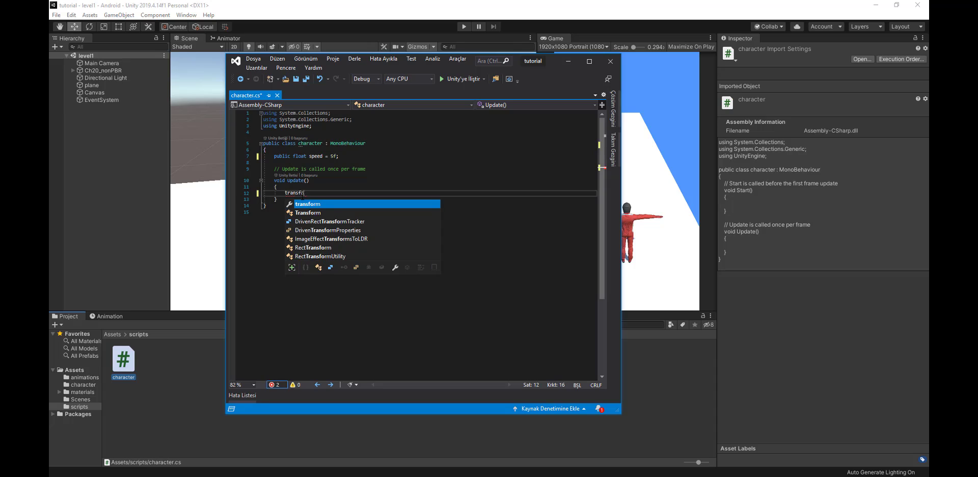
{"action": "type", "text": "rm.Translate"}
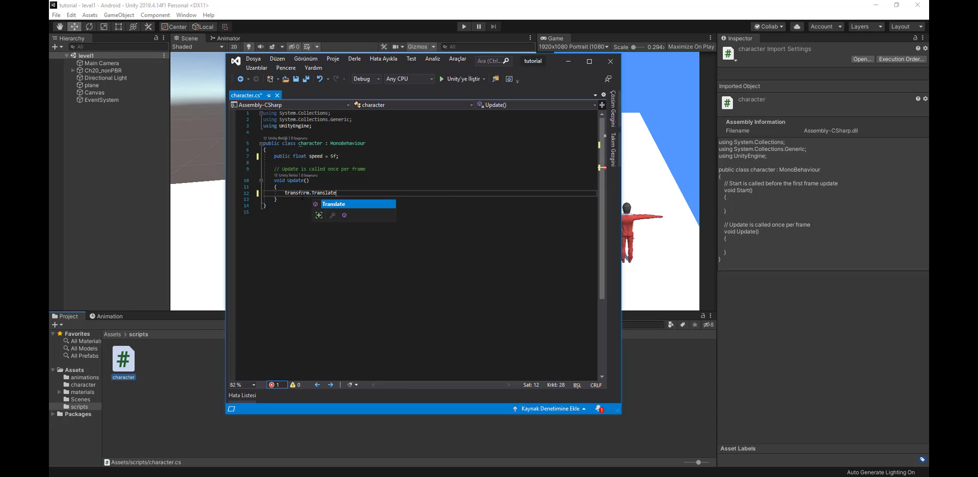
{"action": "type", "text": "(0,"}
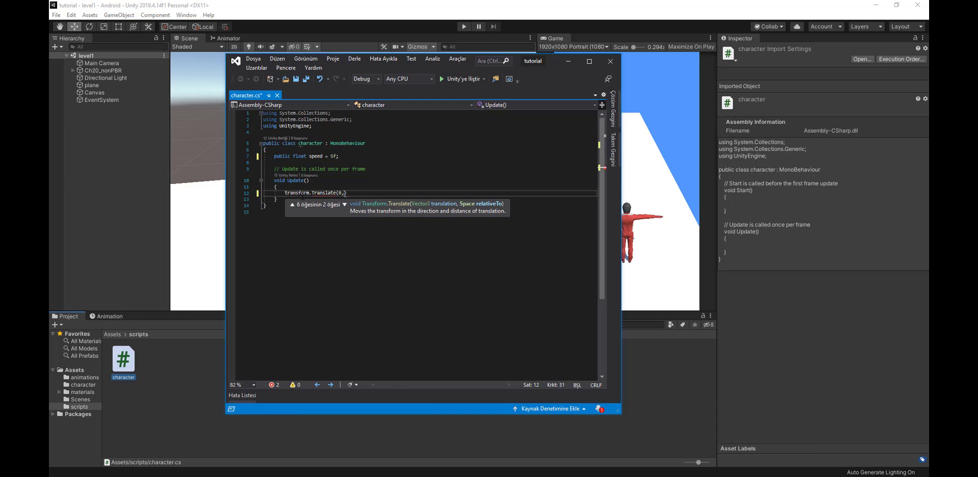
{"action": "type", "text": " 0, 1"}
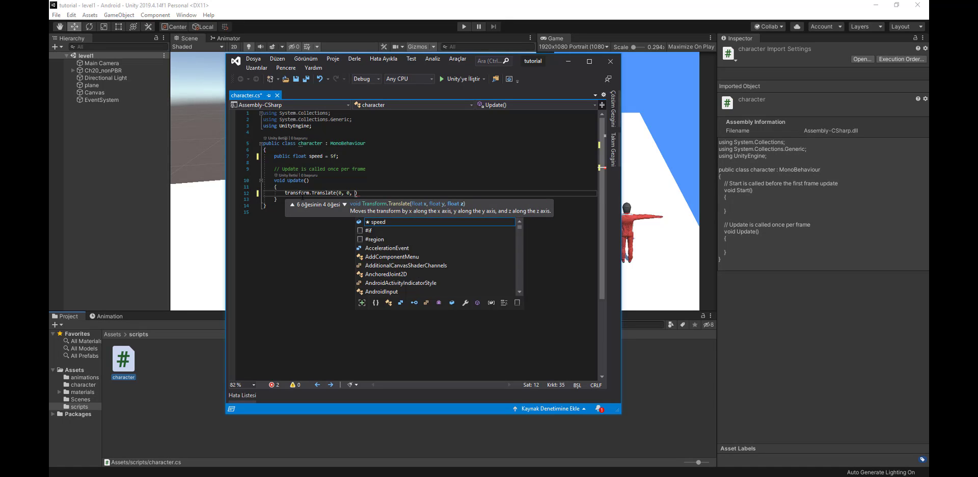
{"action": "type", "text": " * speed"}
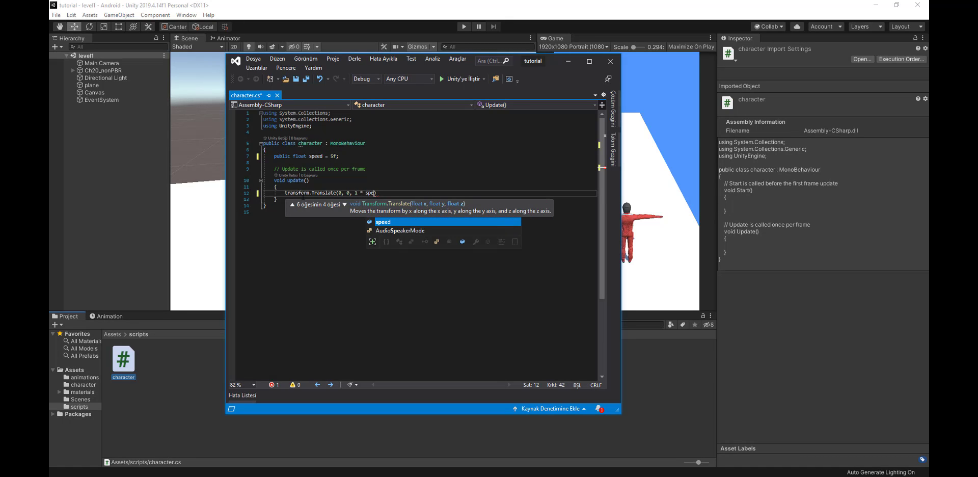
{"action": "type", "text": " * Time"}
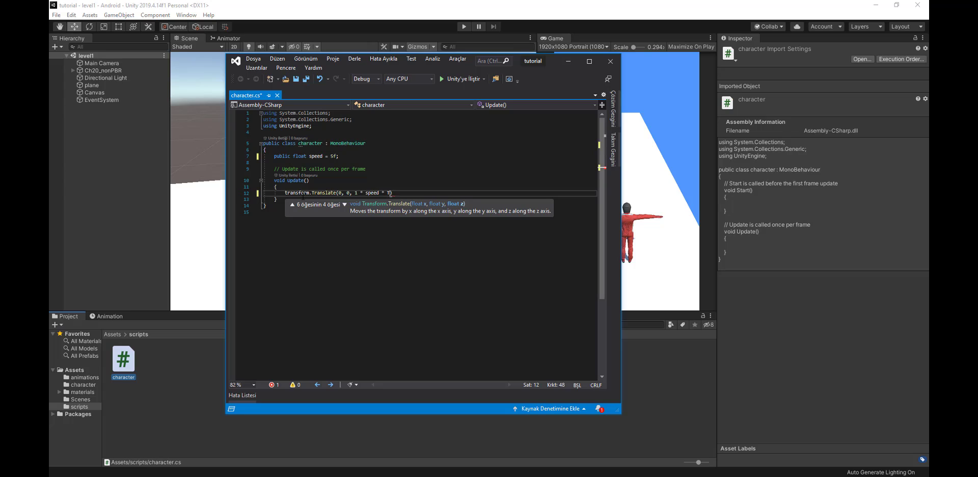
{"action": "type", "text": ".delt"}
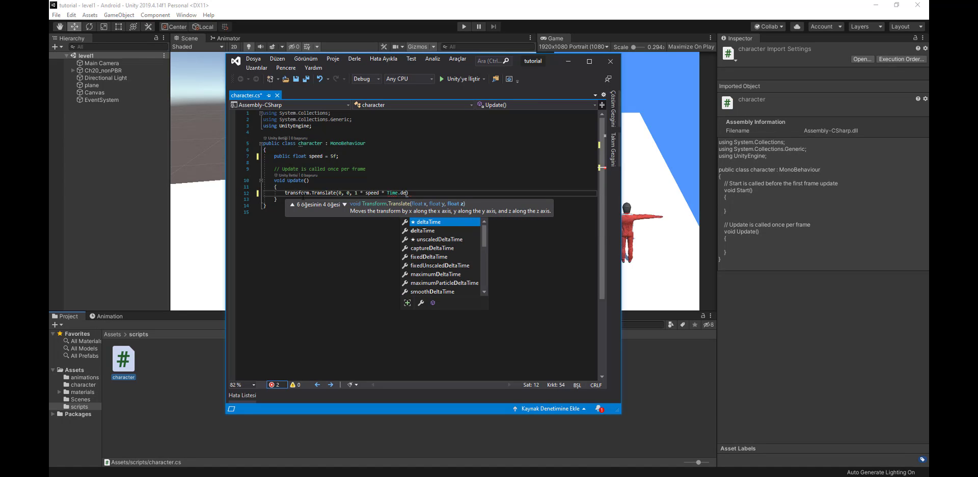
{"action": "type", "text": "aTime);"}
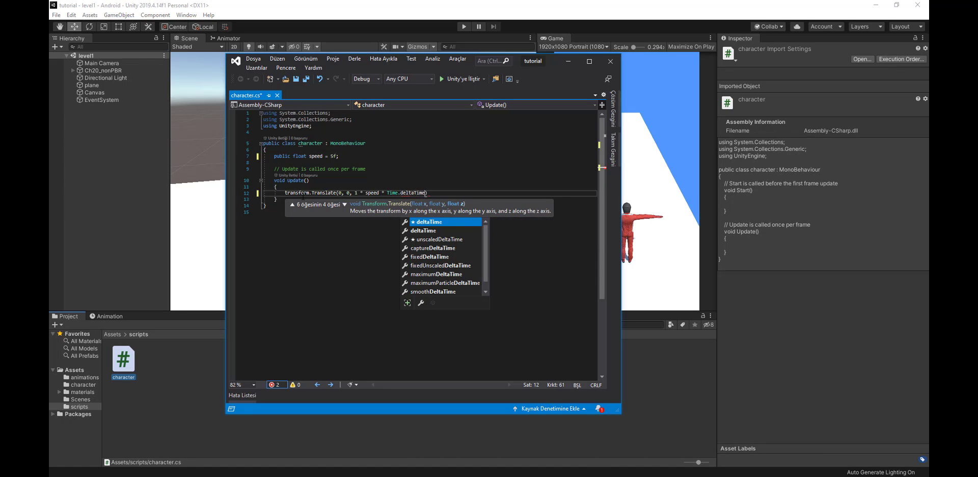
- Below the Translate line, add gameObject.GetComponent<Animator>().SetBool("isRunner", true); and save the script
{"action": "key", "text": "Return"}
{"action": "key", "text": "Return"}
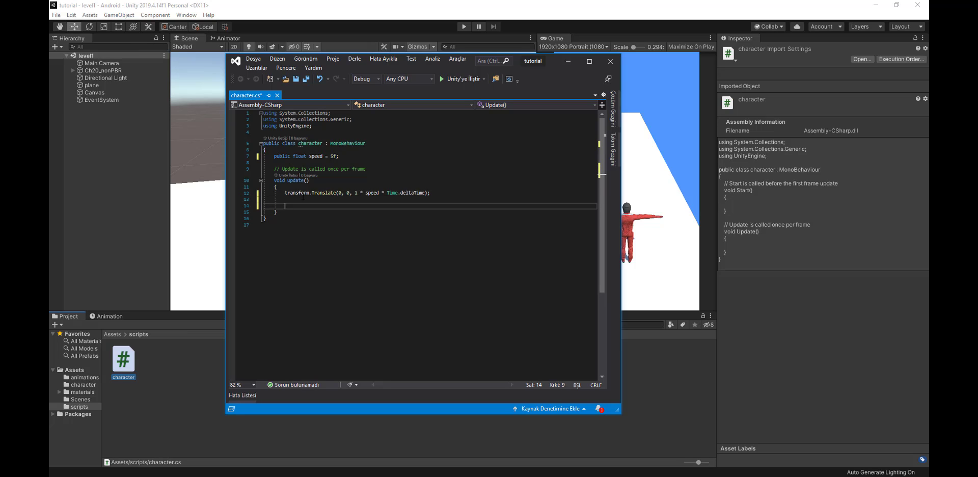
{"action": "type", "text": "game"}
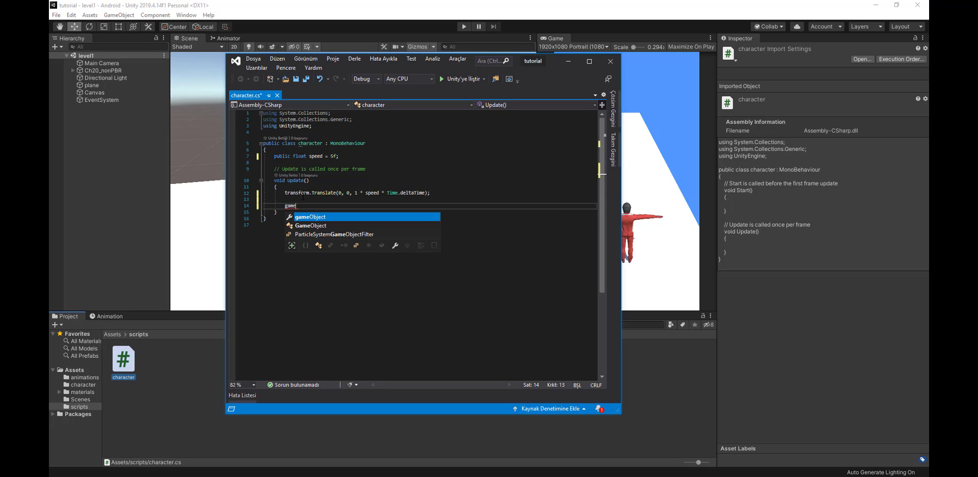
{"action": "type", "text": "Object."}
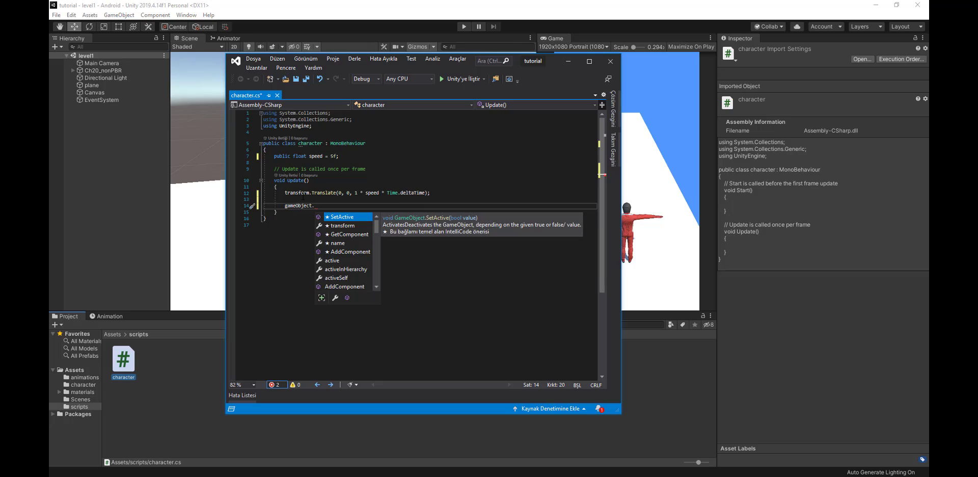
{"action": "type", "text": "GetCom"}
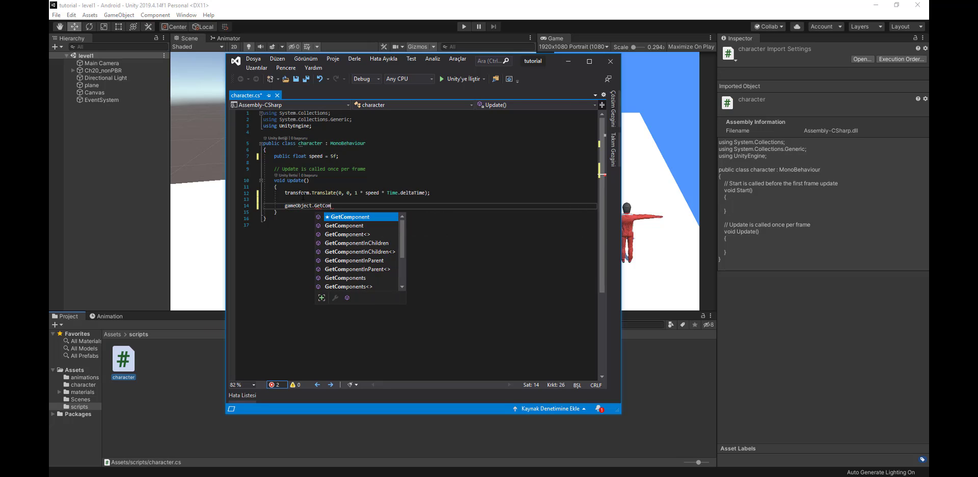
{"action": "type", "text": "ponent"}
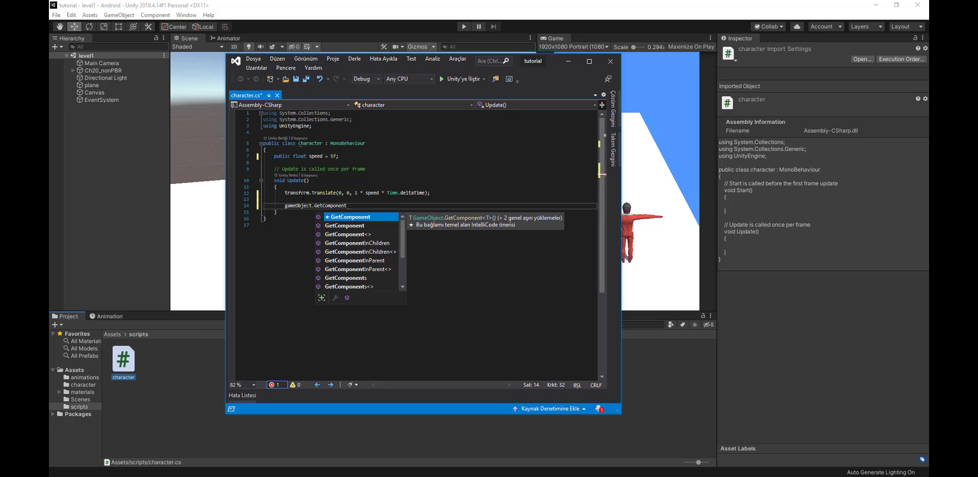
{"action": "type", "text": "<Animator"}
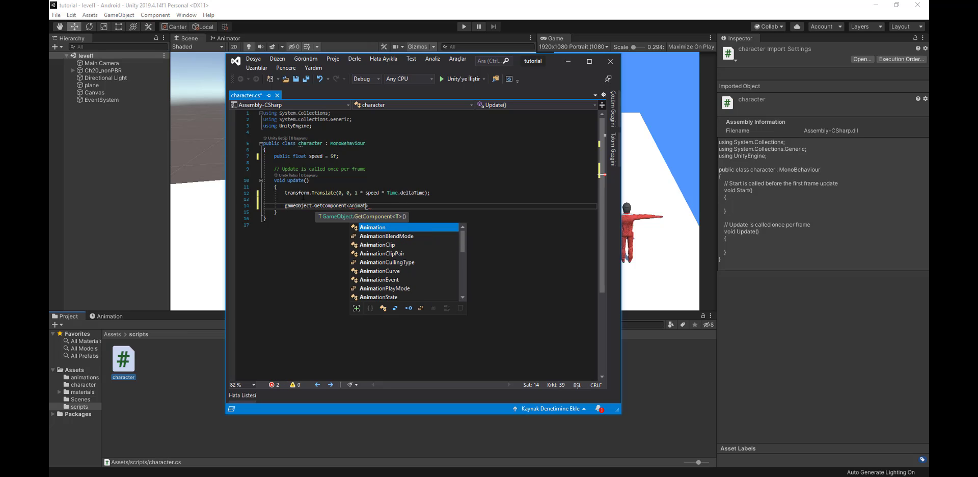
{"action": "type", "text": ">()"}
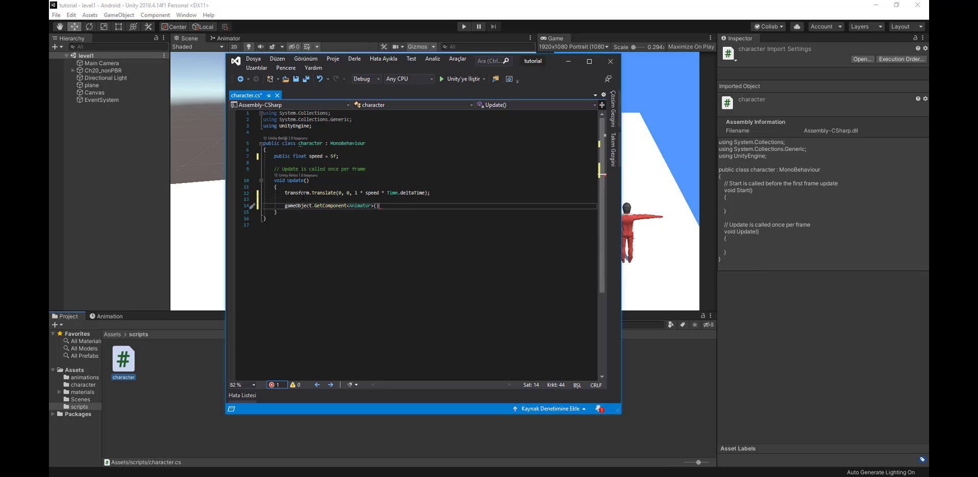
{"action": "type", "text": "."}
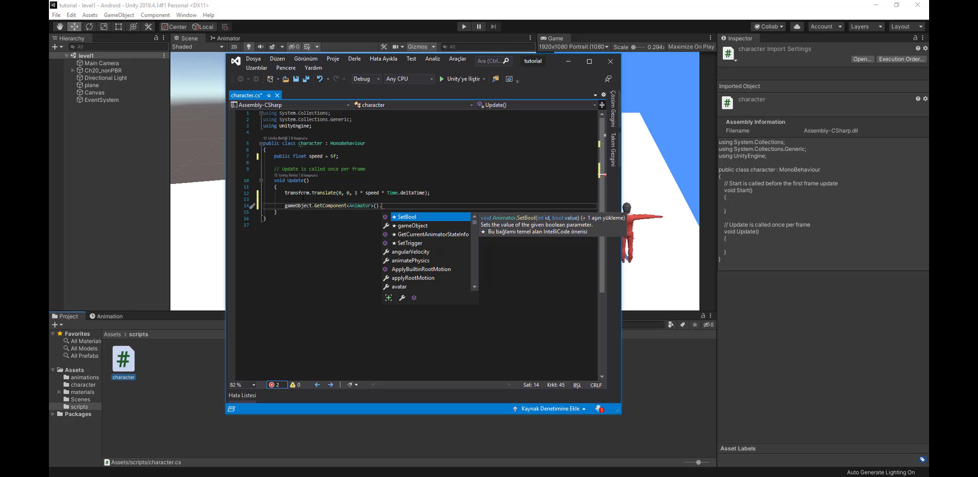
{"action": "type", "text": "SetBo"}
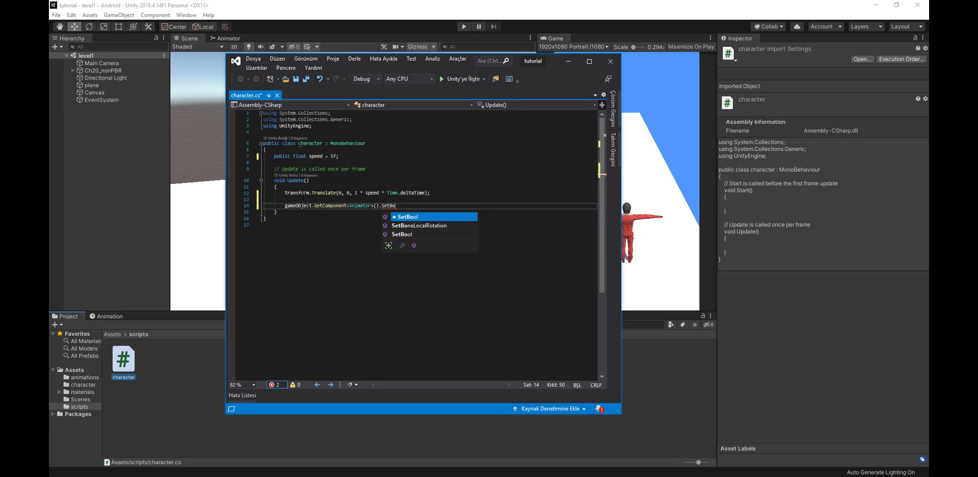
{"action": "type", "text": "ol(\""}
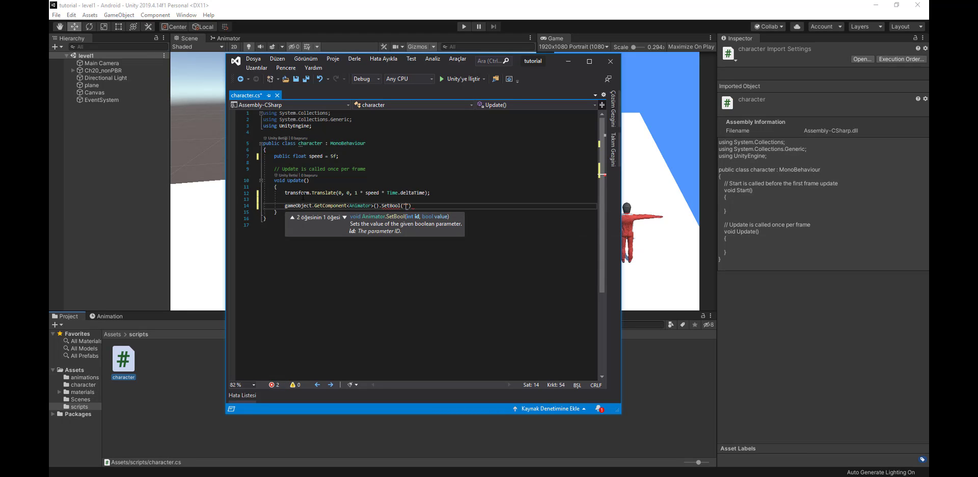
{"action": "type", "text": "isRunner\","}
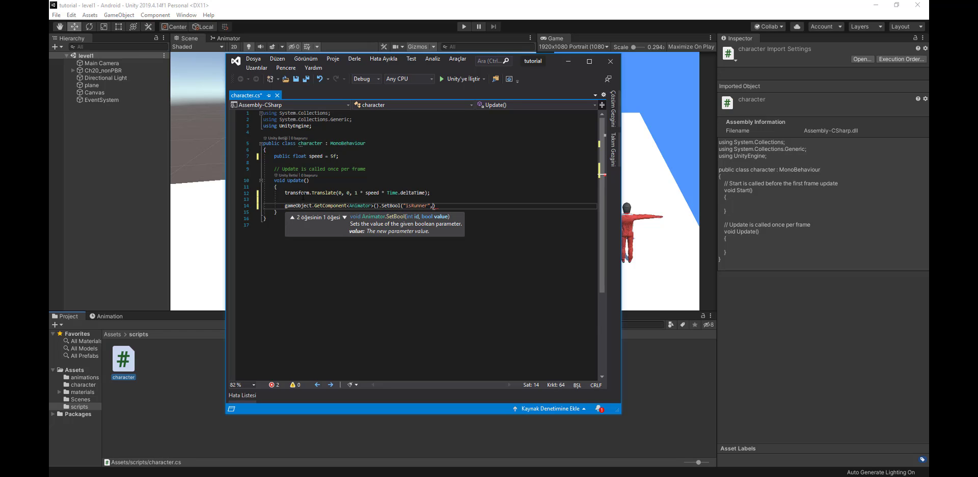
{"action": "type", "text": " true);"}
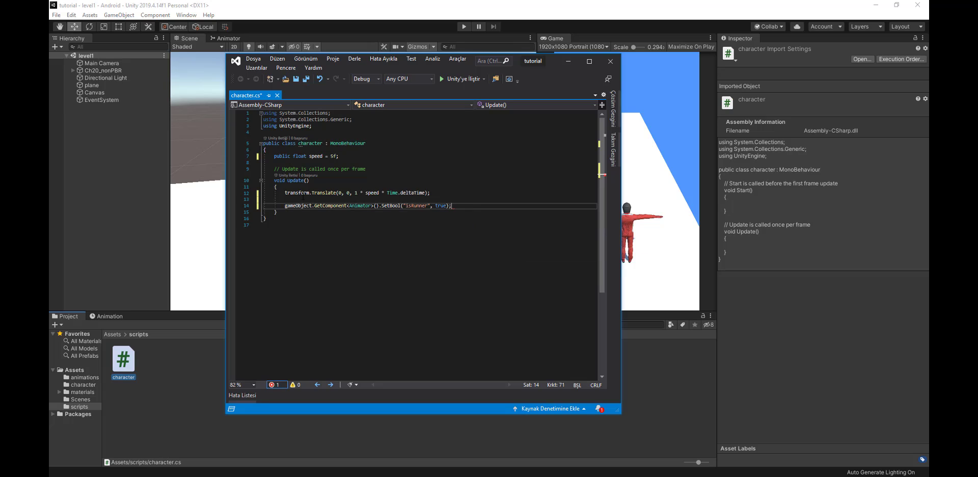
{"action": "key", "text": "ctrl+s"}
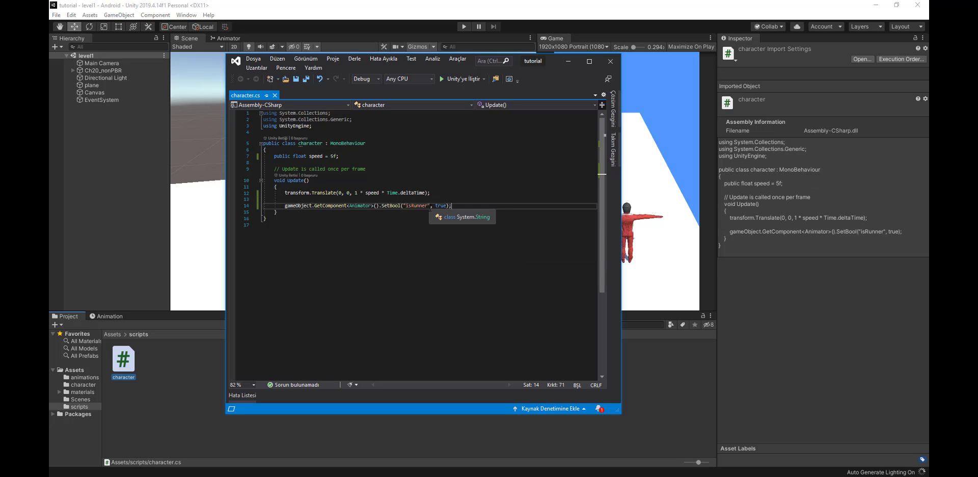
- Compare the isRunner name in the SetBool call with the parameter name in Unity's Animator, and return to the script
{"action": "left_click_drag", "start_coordinate": [429, 205], "coordinate": [406, 206]}
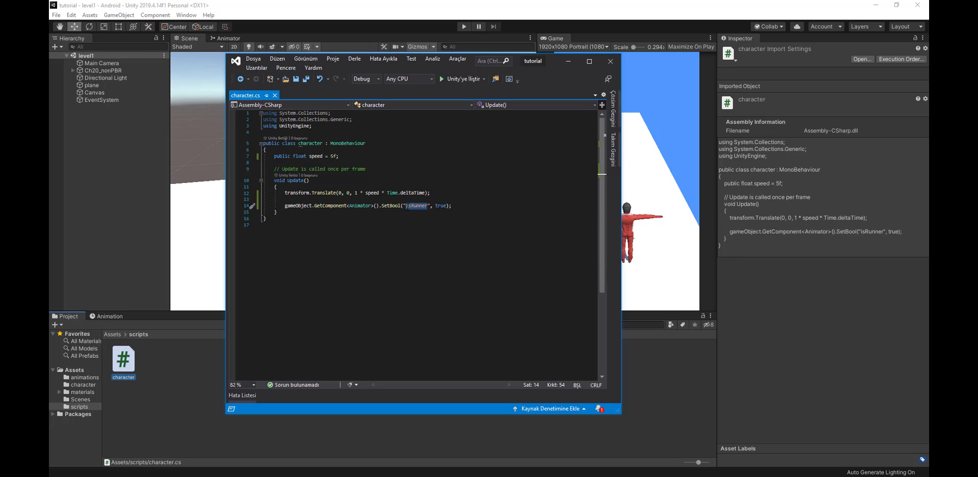
{"action": "left_click", "coordinate": [218, 35]}
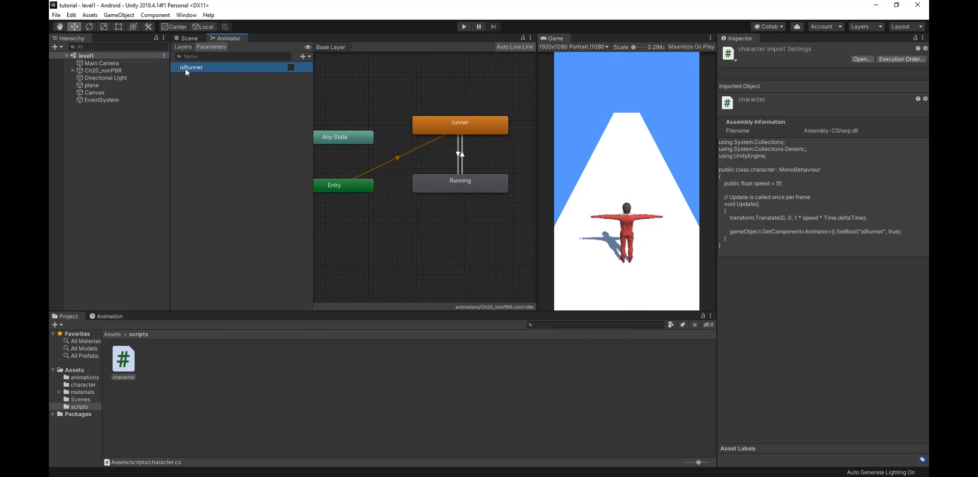
{"action": "key", "text": "alt+Tab"}
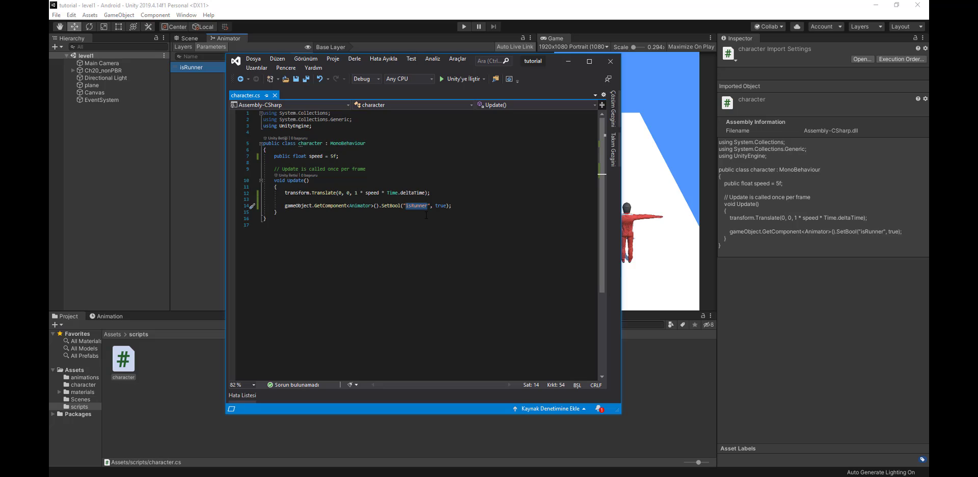
- Return to Unity's Scene view and attach the character script to the Ch20_nonPBR object
{"action": "left_click", "coordinate": [142, 203]}
{"action": "left_click", "coordinate": [198, 37]}
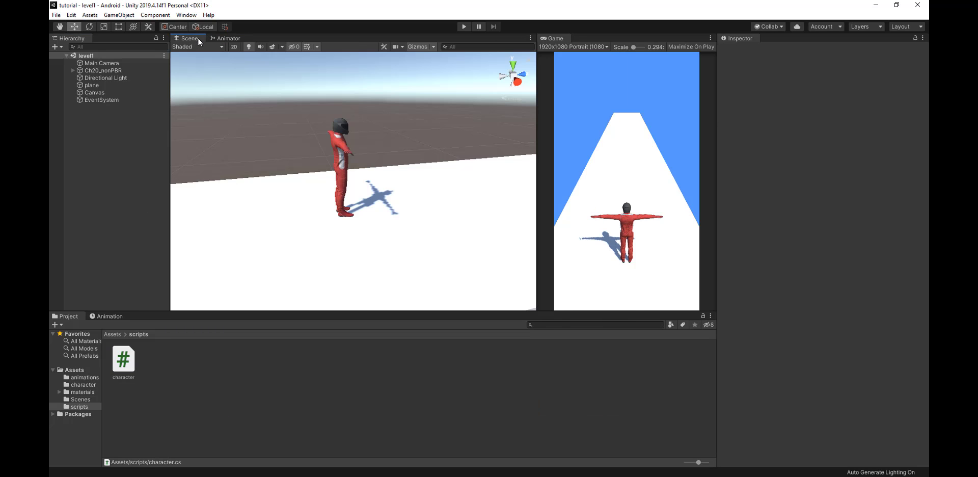
{"action": "left_click", "coordinate": [87, 72]}
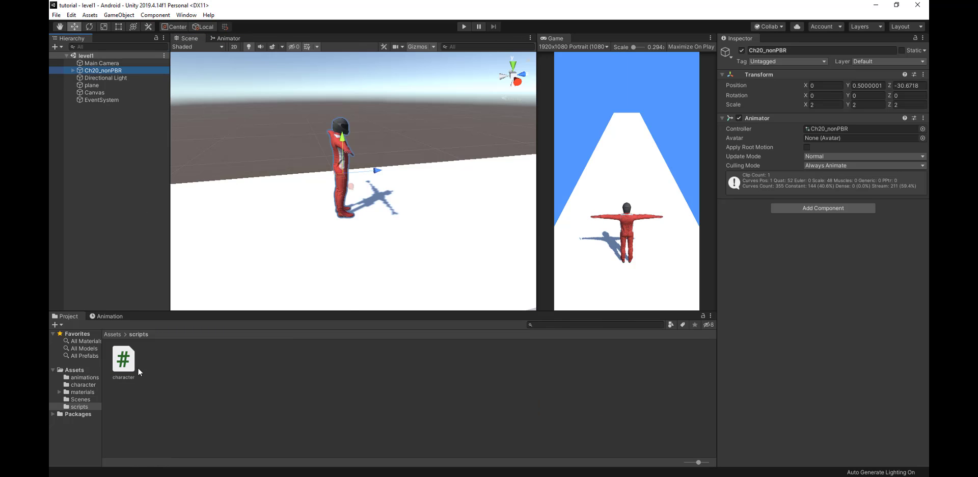
{"action": "left_click_drag", "start_coordinate": [129, 368], "coordinate": [775, 352]}
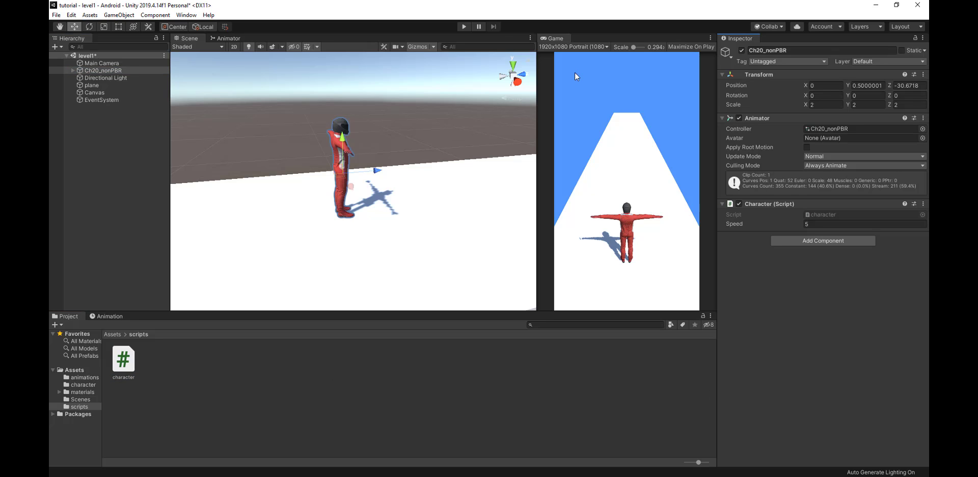
- Play the level to check the character's forward run in the Scene and Game views, and stop it
{"action": "left_click", "coordinate": [465, 27]}
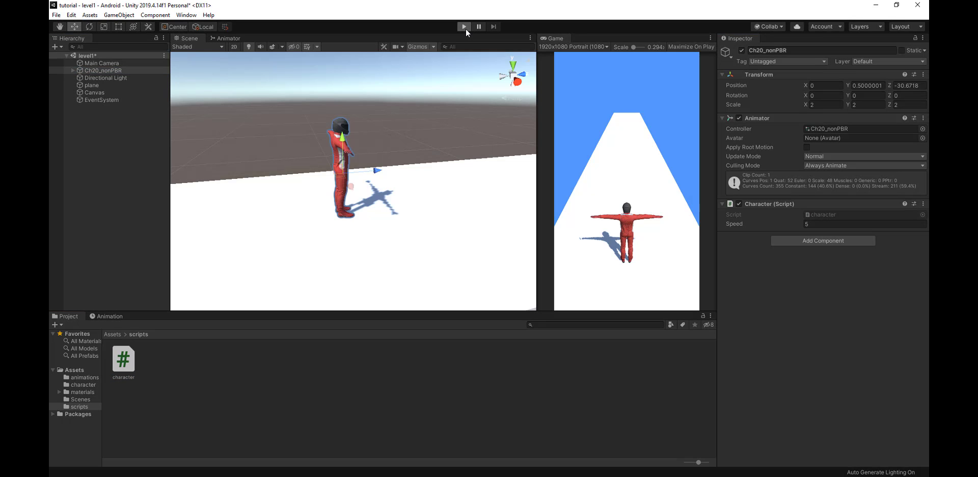
{"action": "right_click_drag", "start_coordinate": [354, 151], "coordinate": [447, 155]}
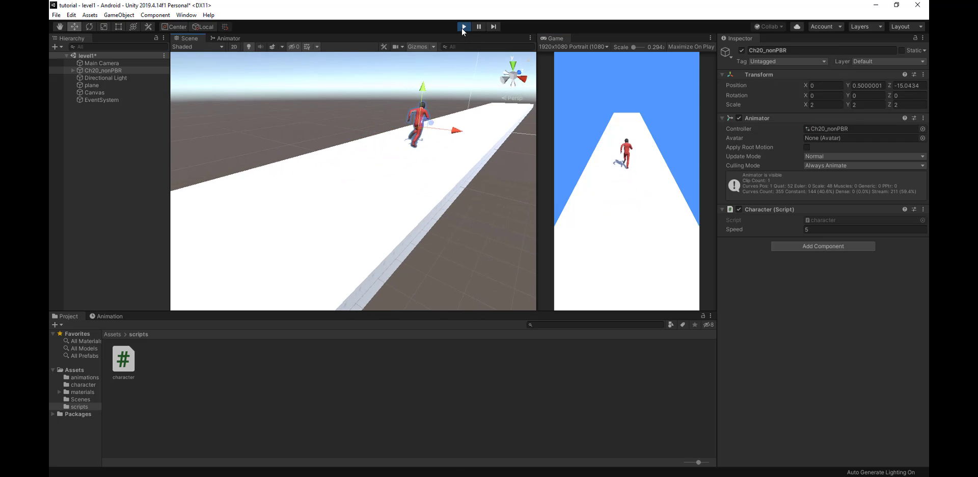
{"action": "key", "text": "ctrl+p"}
{"action": "right_click_drag", "start_coordinate": [393, 197], "coordinate": [351, 207]}
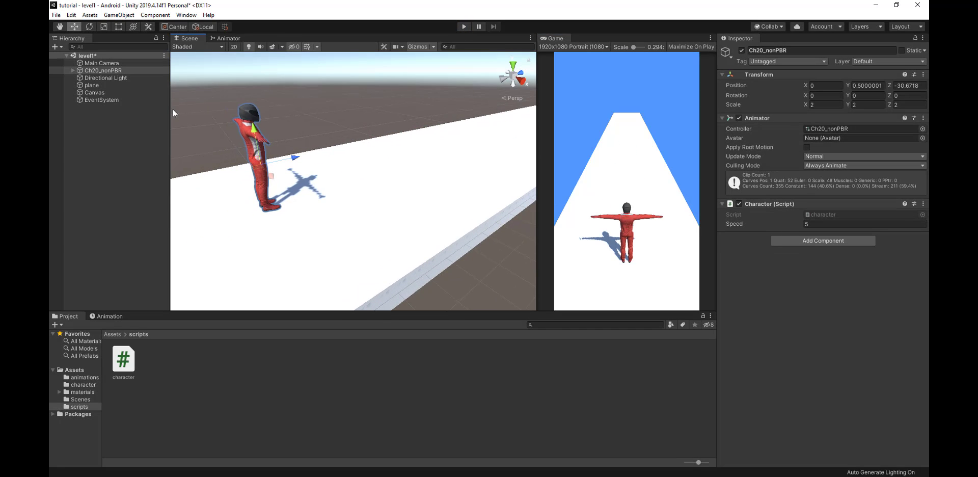
- Enable Loop Time for the Running clip of Ch20_nonPBR@Running in the character folder and apply the import settings
{"action": "left_click", "coordinate": [87, 385]}
{"action": "left_click", "coordinate": [437, 362]}
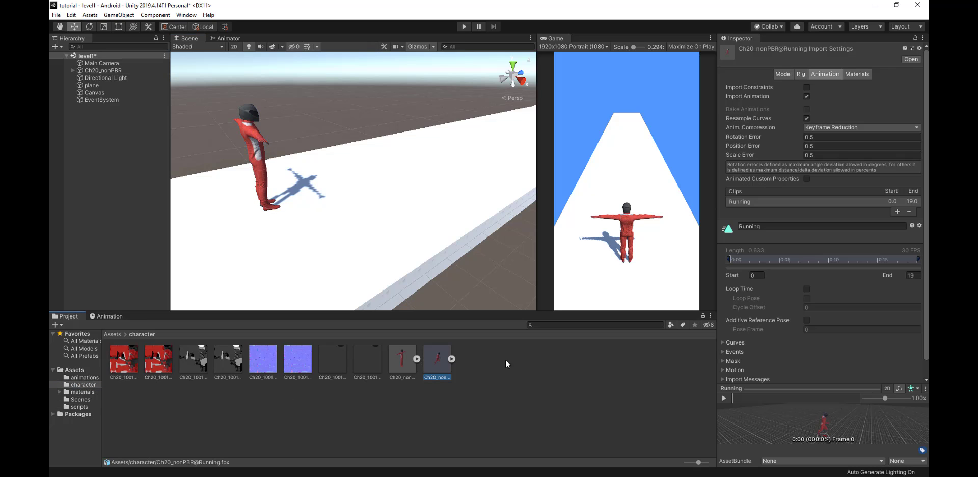
{"action": "left_click", "coordinate": [784, 73]}
{"action": "left_click", "coordinate": [799, 74]}
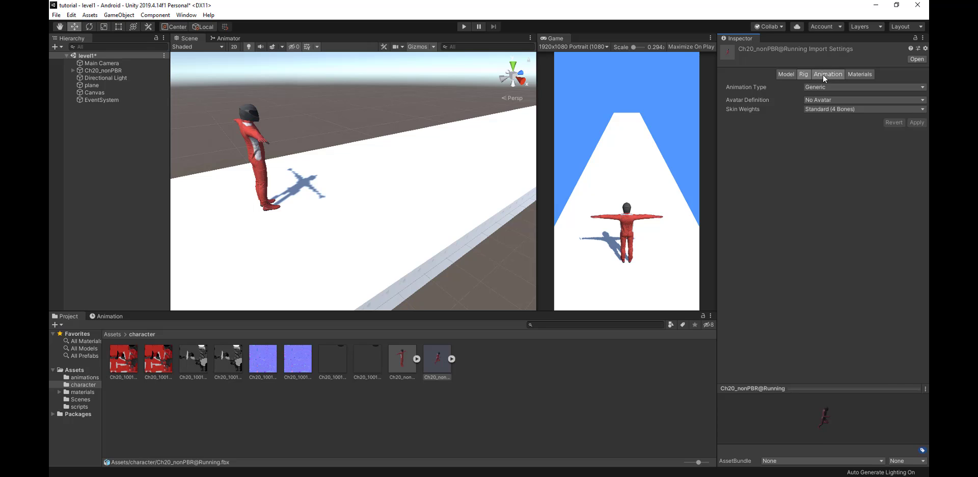
{"action": "left_click", "coordinate": [823, 74]}
{"action": "scroll", "coordinate": [840, 185], "scroll_direction": "down", "scroll_amount": 1}
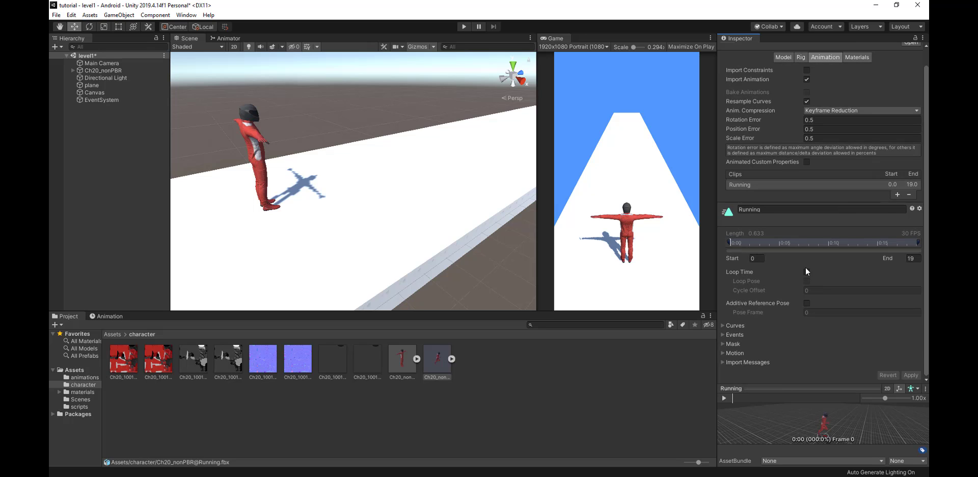
{"action": "left_click", "coordinate": [806, 272]}
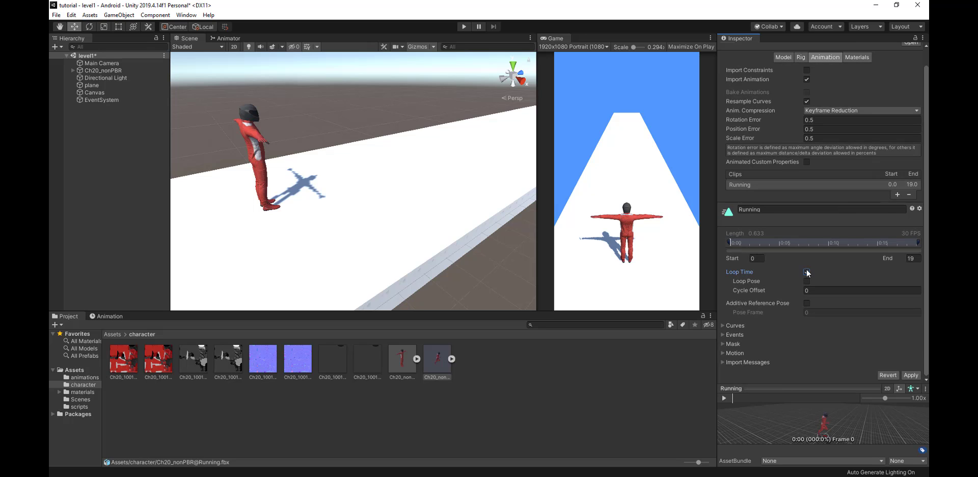
{"action": "left_click", "coordinate": [912, 375]}
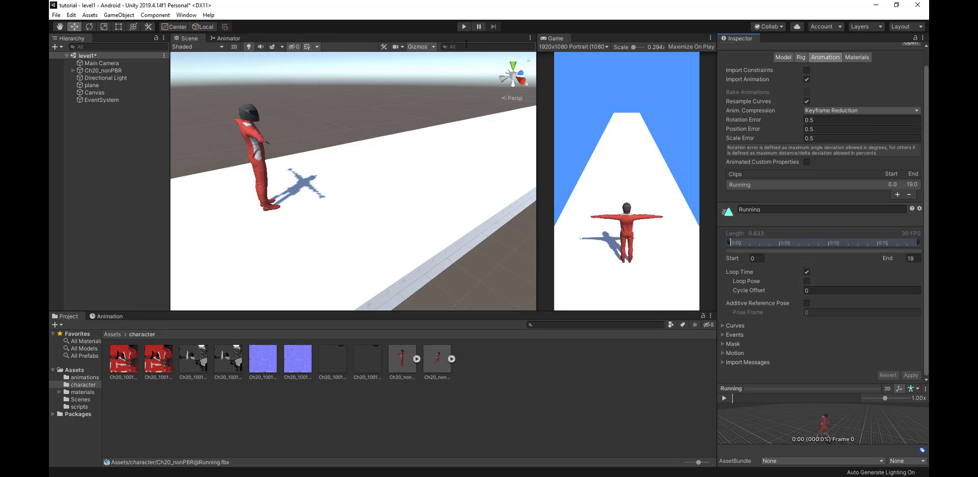
- Play the level, follow the character along the plane to check the looping run animation, and stop playback
{"action": "left_click", "coordinate": [465, 27]}
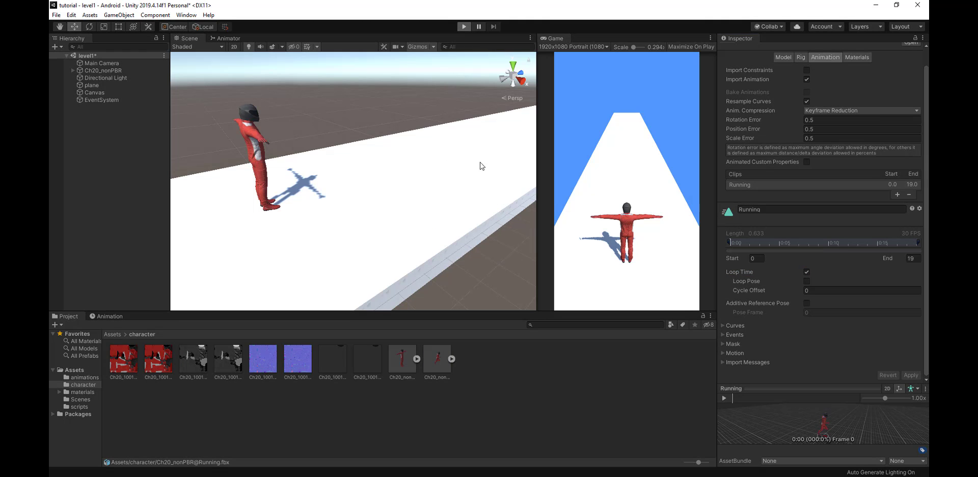
{"action": "right_click_drag", "start_coordinate": [393, 208], "coordinate": [437, 177]}
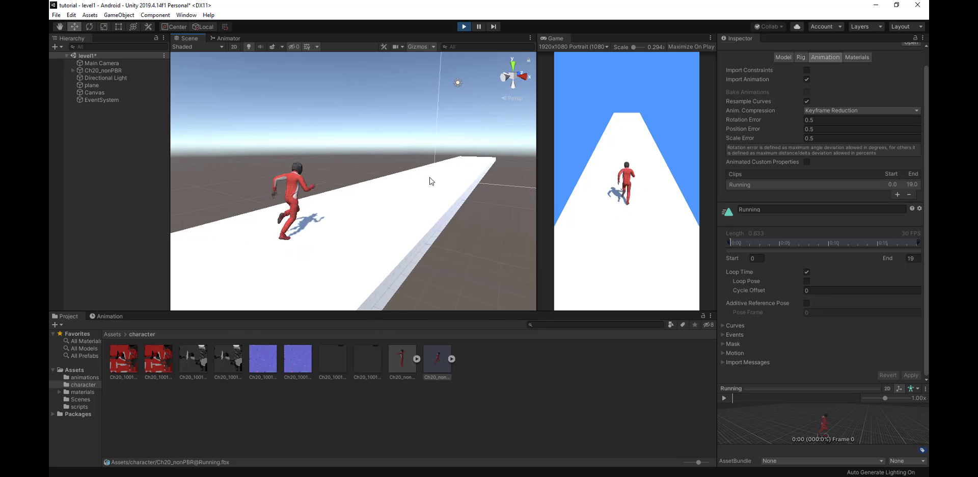
{"action": "key", "text": "d"}
{"action": "right_click_drag", "start_coordinate": [473, 200], "coordinate": [291, 213]}
{"action": "scroll", "coordinate": [292, 215], "scroll_direction": "down", "scroll_amount": 10}
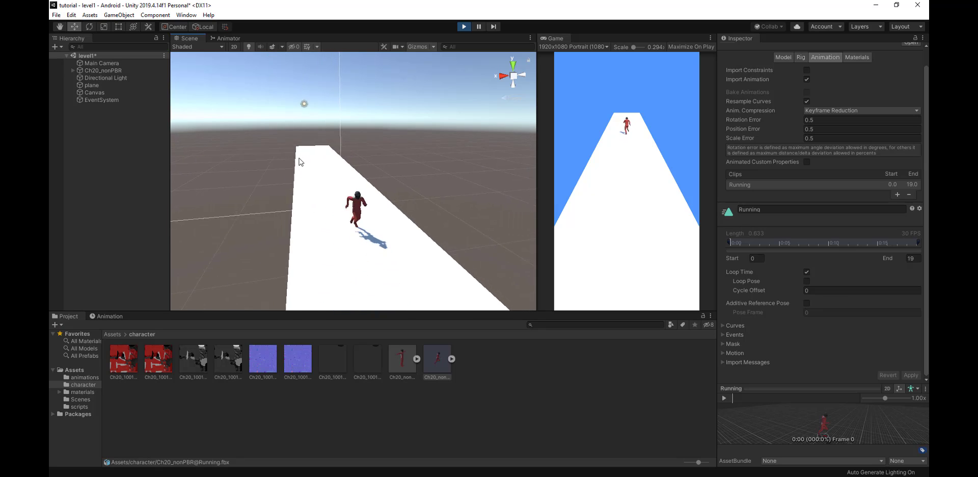
{"action": "right_click_drag", "start_coordinate": [298, 155], "coordinate": [400, 181]}
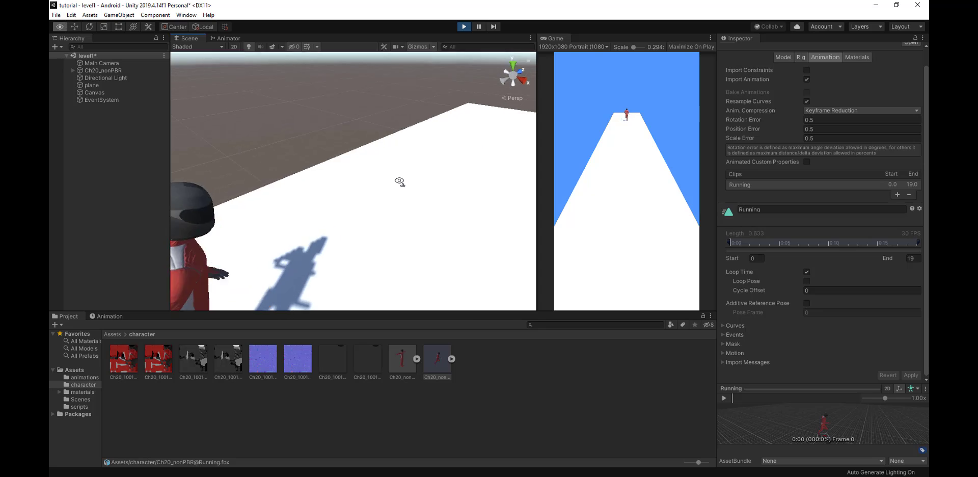
{"action": "left_click", "coordinate": [464, 27]}
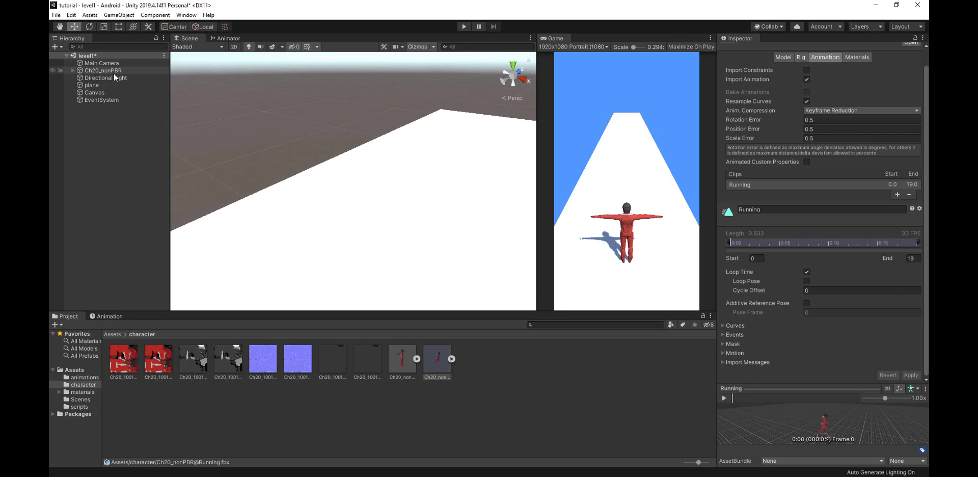
- Set the Speed of the Character script on Ch20_nonPBR to 10
{"action": "left_click", "coordinate": [114, 73]}
{"action": "left_click", "coordinate": [838, 224]}
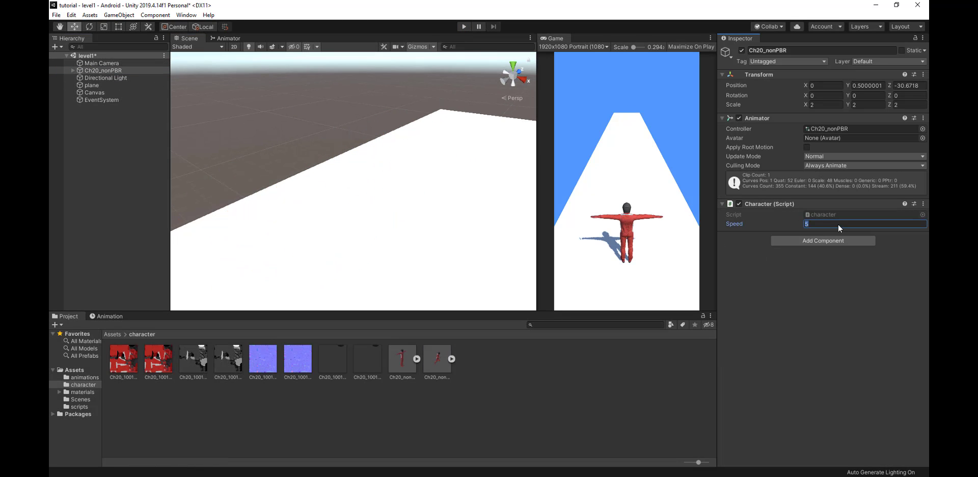
{"action": "type", "text": "10"}
{"action": "key", "text": "Return"}
- Play the level to check the character's run at speed 10, and stop playback
{"action": "left_click", "coordinate": [464, 28]}
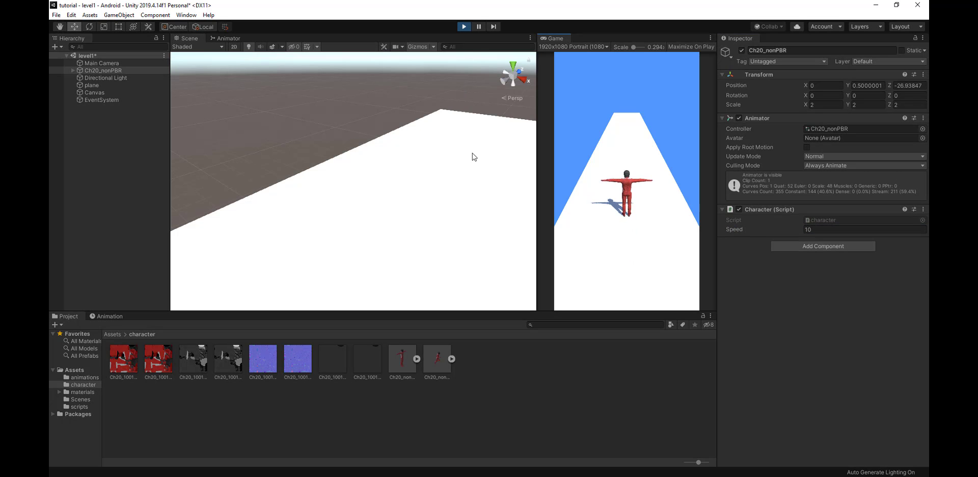
{"action": "right_click_drag", "start_coordinate": [472, 153], "coordinate": [162, 149]}
{"action": "right_click_drag", "start_coordinate": [304, 167], "coordinate": [294, 164]}
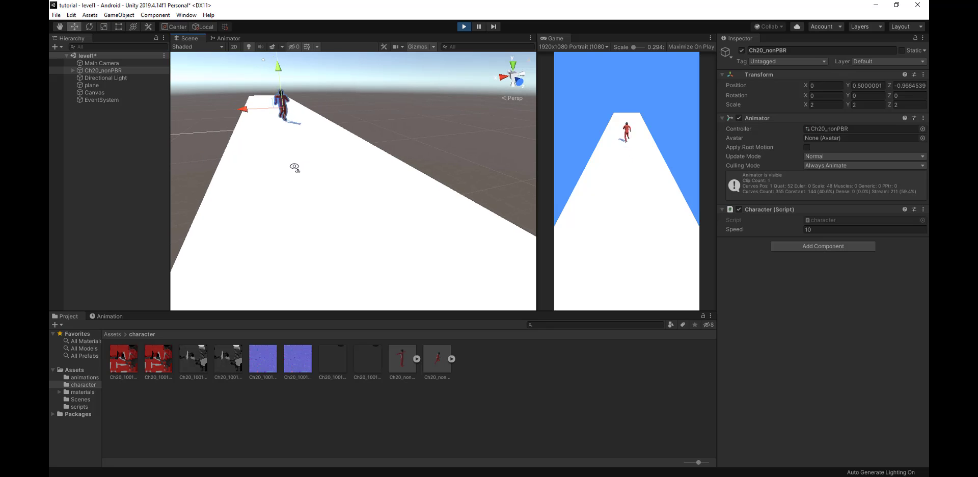
{"action": "left_click", "coordinate": [463, 28]}
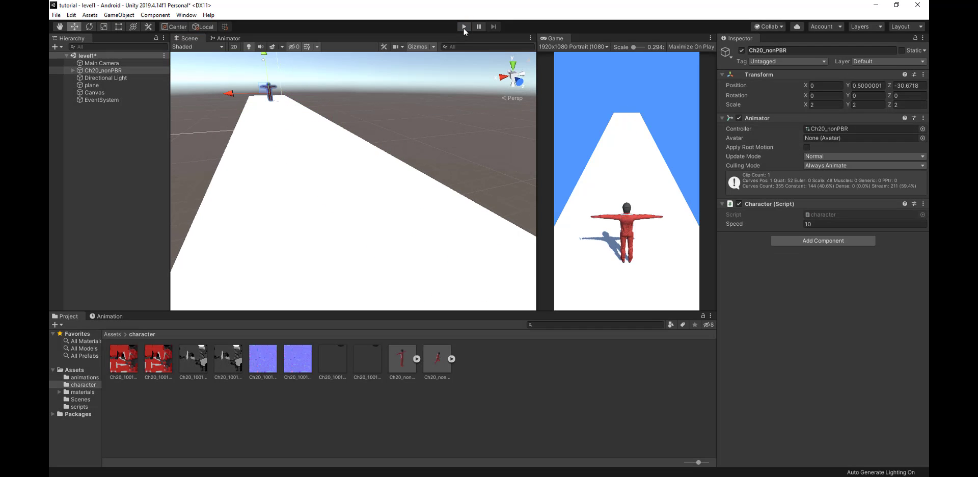